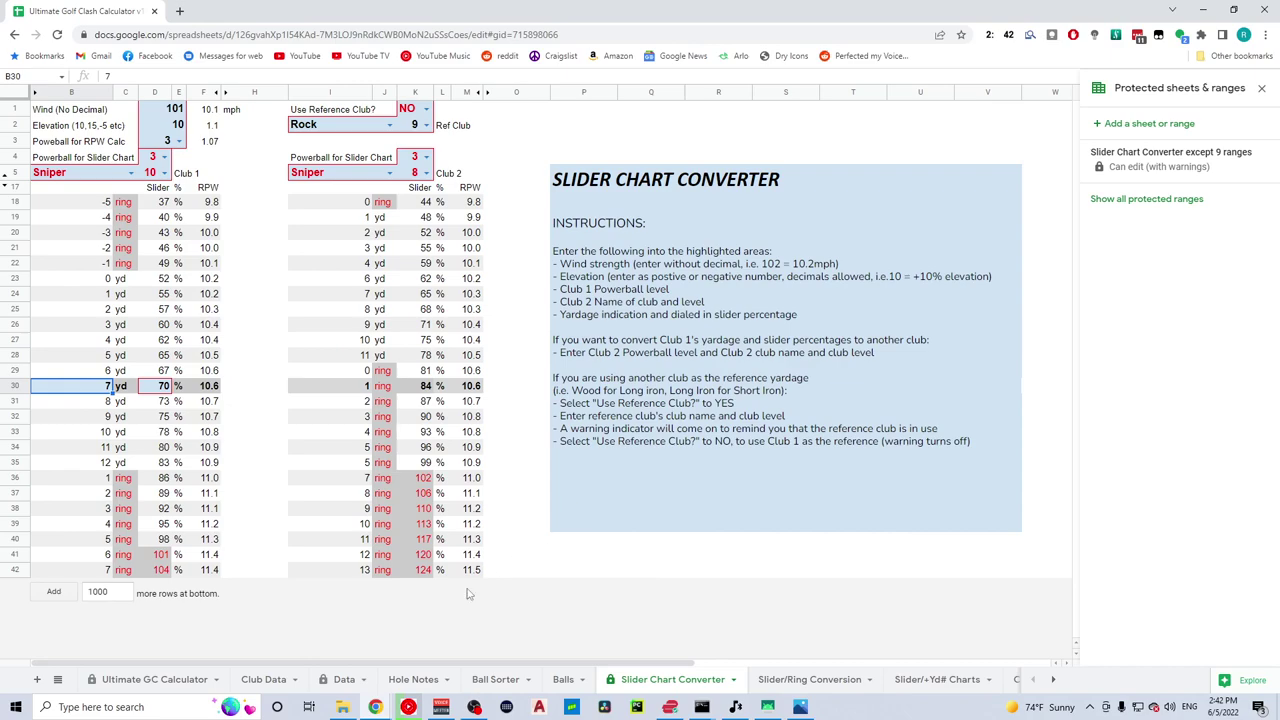
- View the Ultimate GC Calculator sheet, return to the Slider Chart Converter, and examine the Club 1 columns and Club 2 chart
{"action": "left_click", "coordinate": [152, 679]}
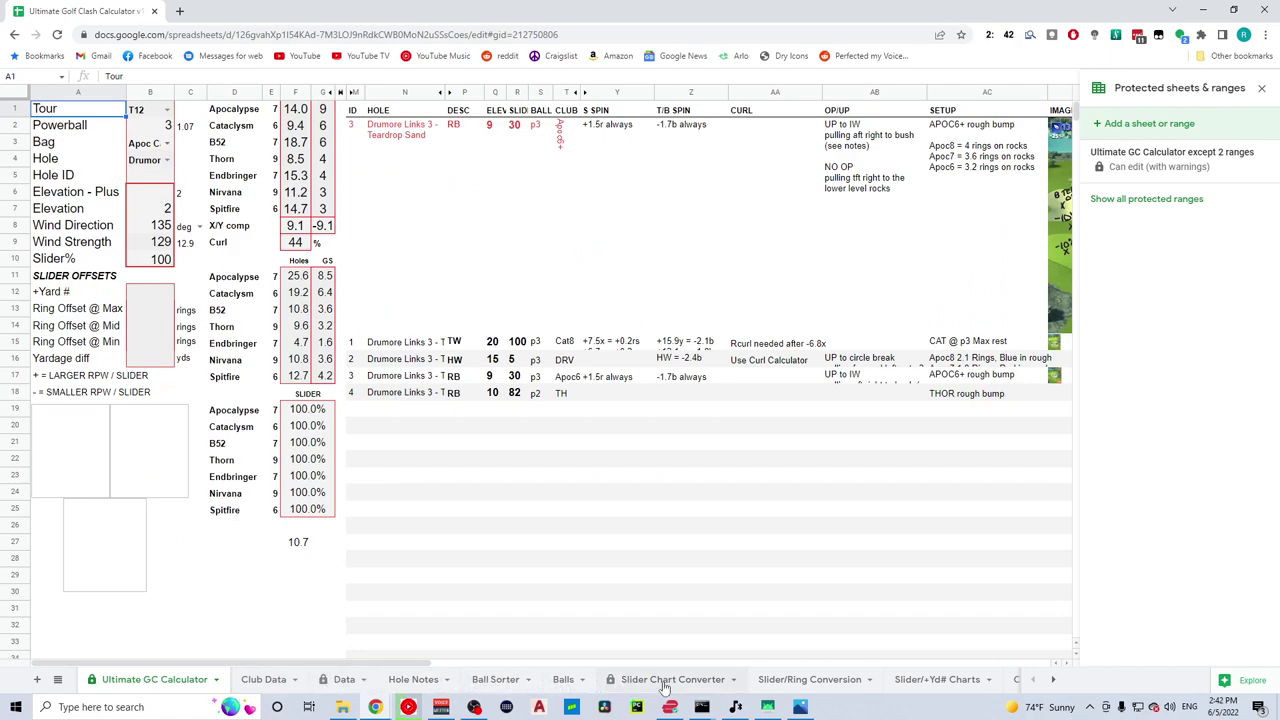
{"action": "left_click", "coordinate": [663, 683]}
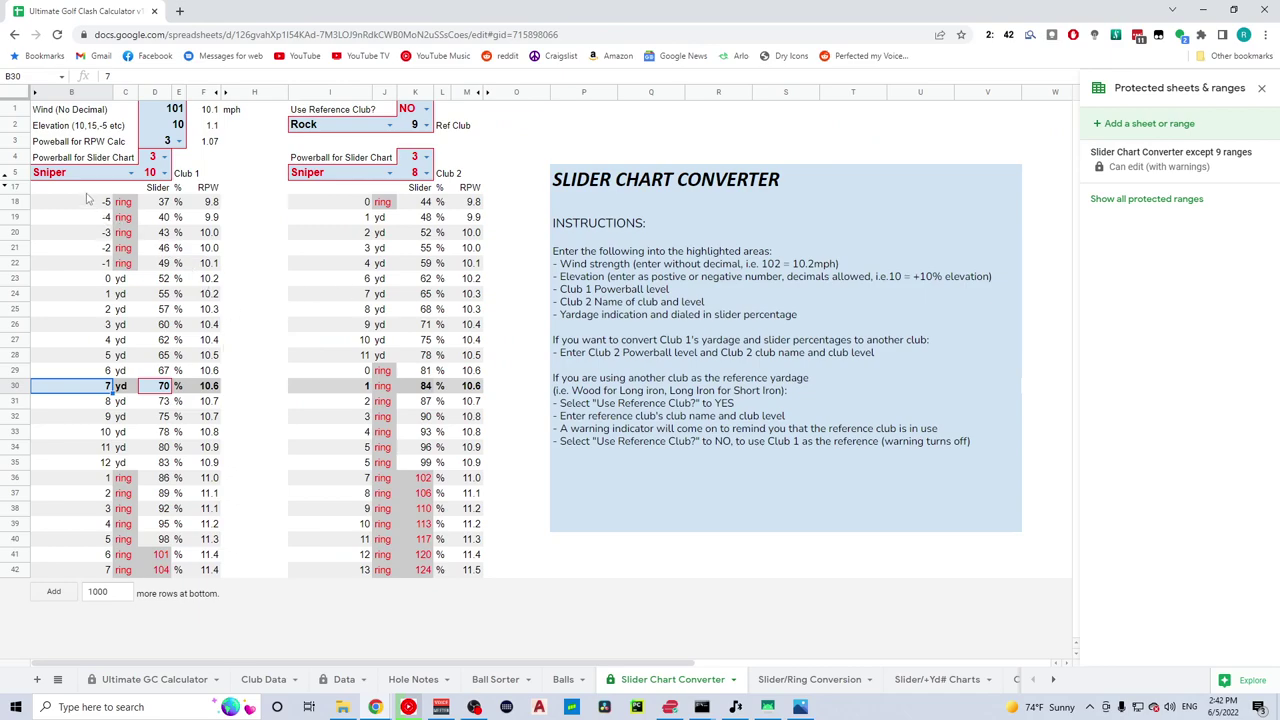
{"action": "left_click_drag", "start_coordinate": [72, 192], "coordinate": [208, 572]}
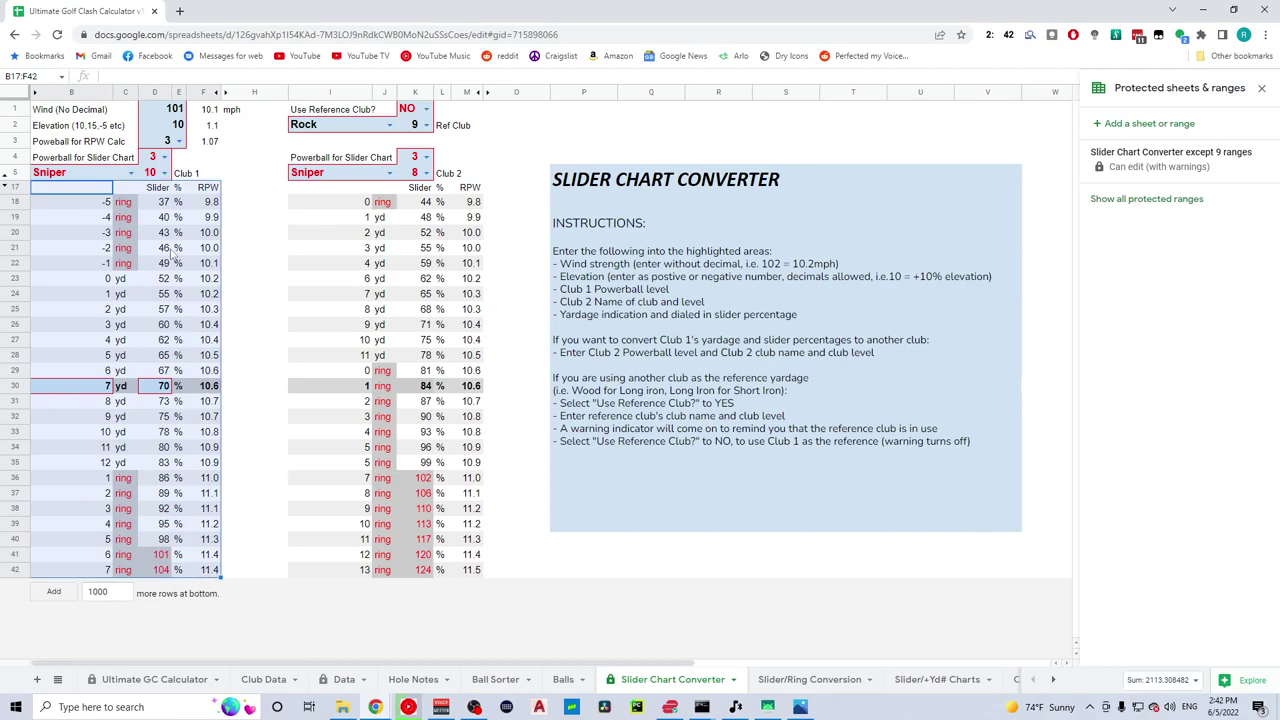
{"action": "left_click_drag", "start_coordinate": [92, 203], "coordinate": [88, 572]}
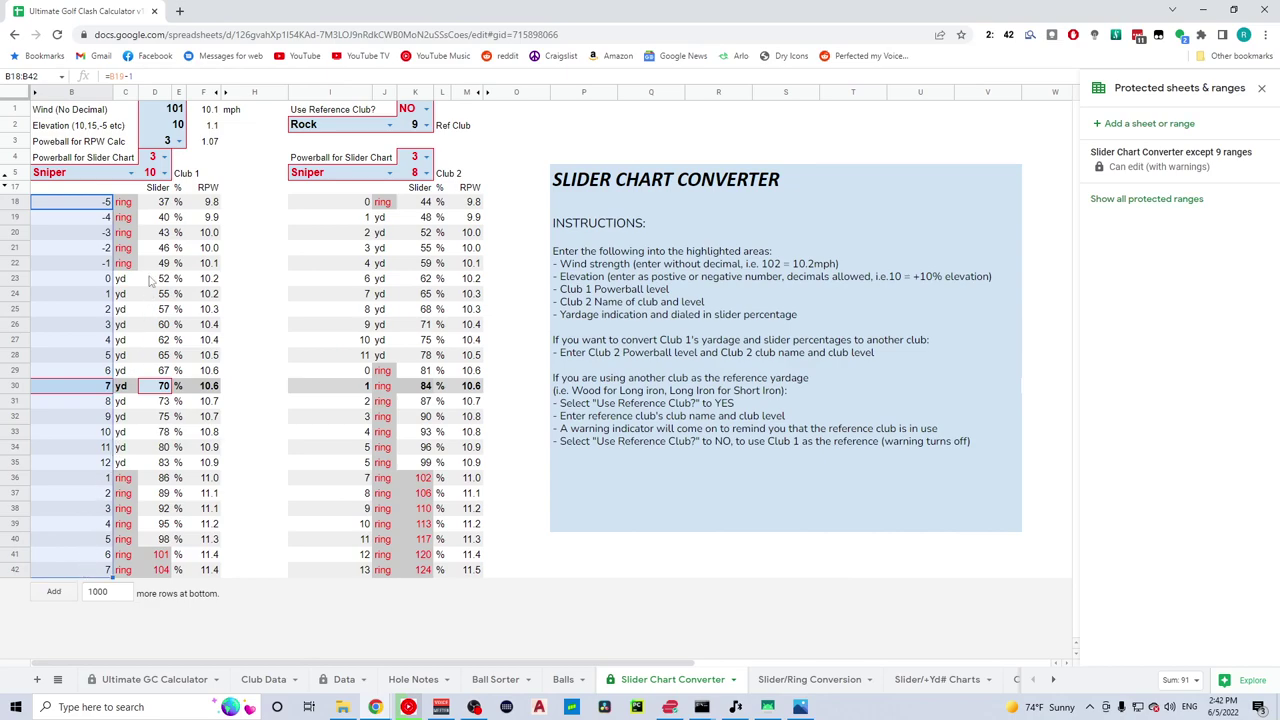
{"action": "left_click", "coordinate": [166, 205]}
{"action": "left_click_drag", "start_coordinate": [166, 205], "coordinate": [162, 572]}
{"action": "left_click_drag", "start_coordinate": [212, 203], "coordinate": [213, 572]}
{"action": "left_click_drag", "start_coordinate": [334, 206], "coordinate": [460, 556]}
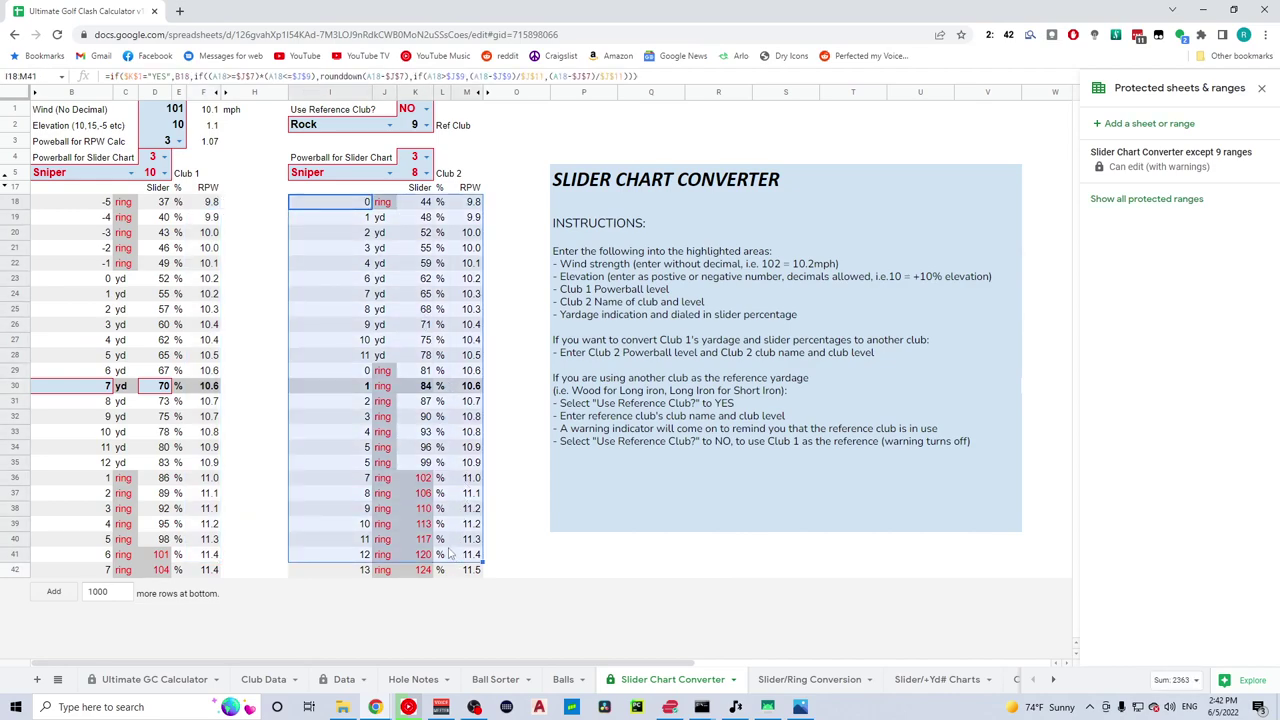
- Inspect the Club 1 and Club 2 selectors, picking Sniper in both
{"action": "left_click", "coordinate": [186, 175]}
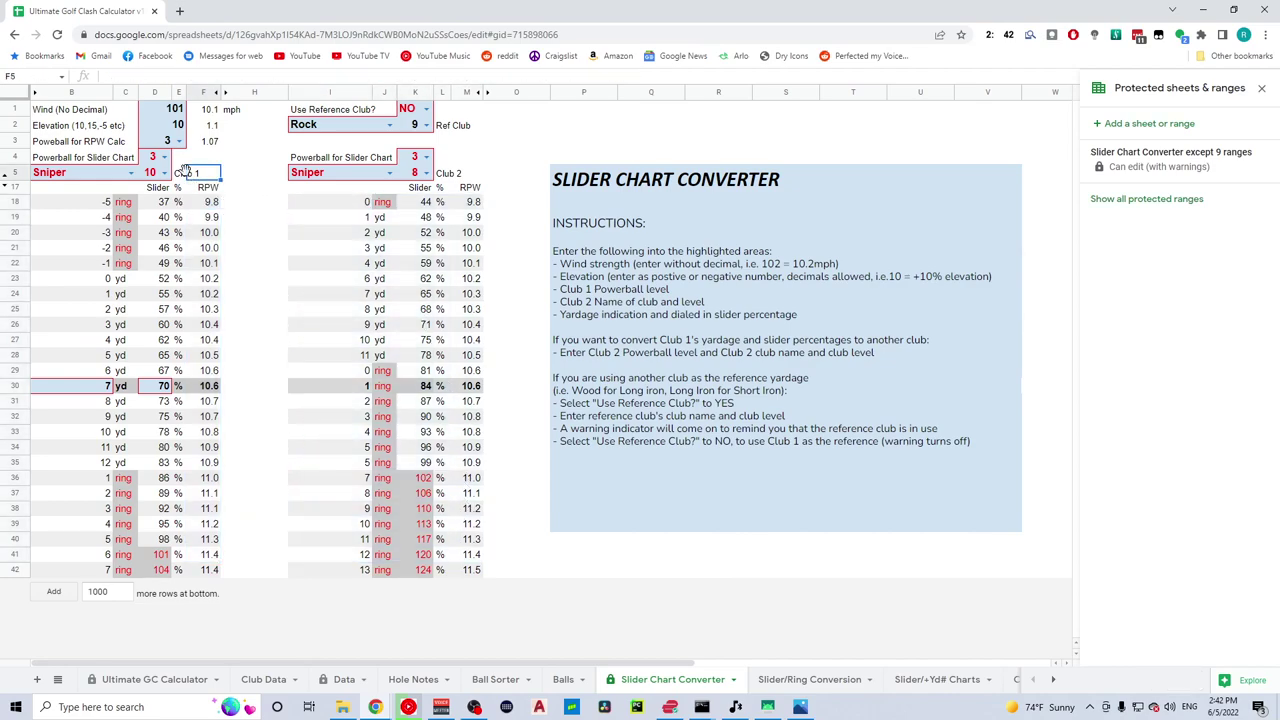
{"action": "left_click", "coordinate": [443, 174]}
{"action": "left_click", "coordinate": [180, 173]}
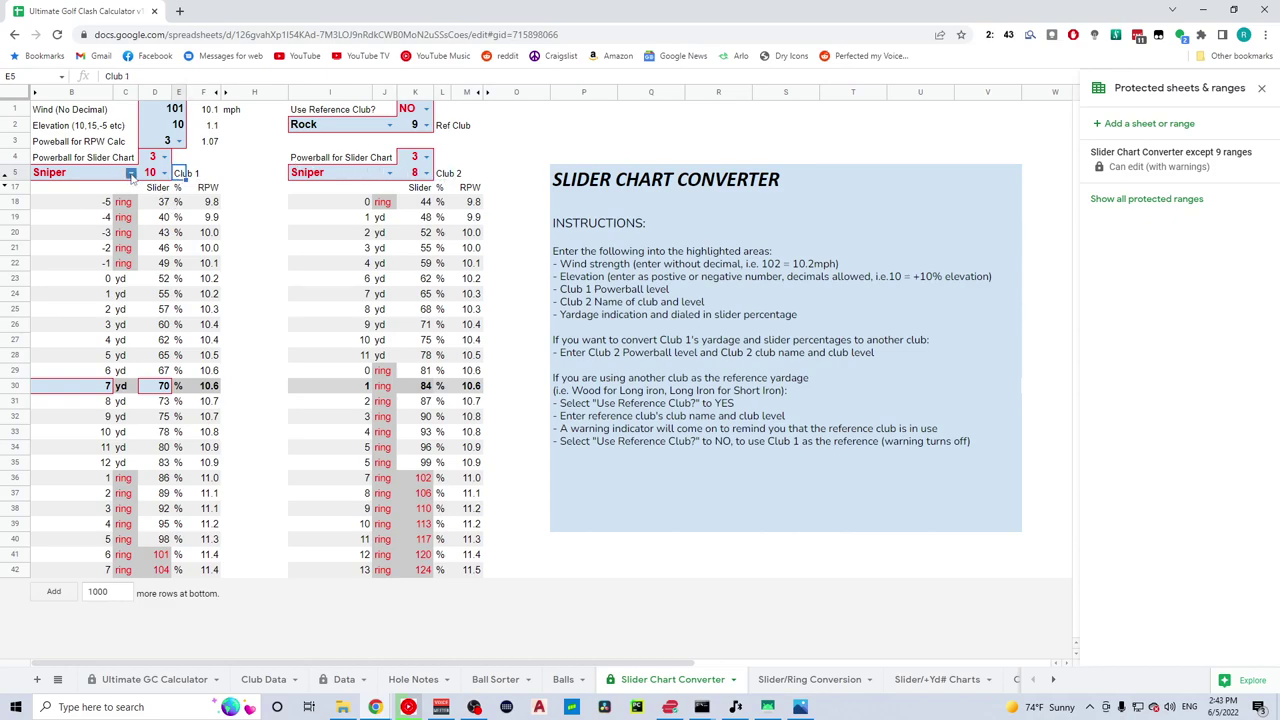
{"action": "left_click", "coordinate": [131, 173]}
{"action": "left_click", "coordinate": [113, 194]}
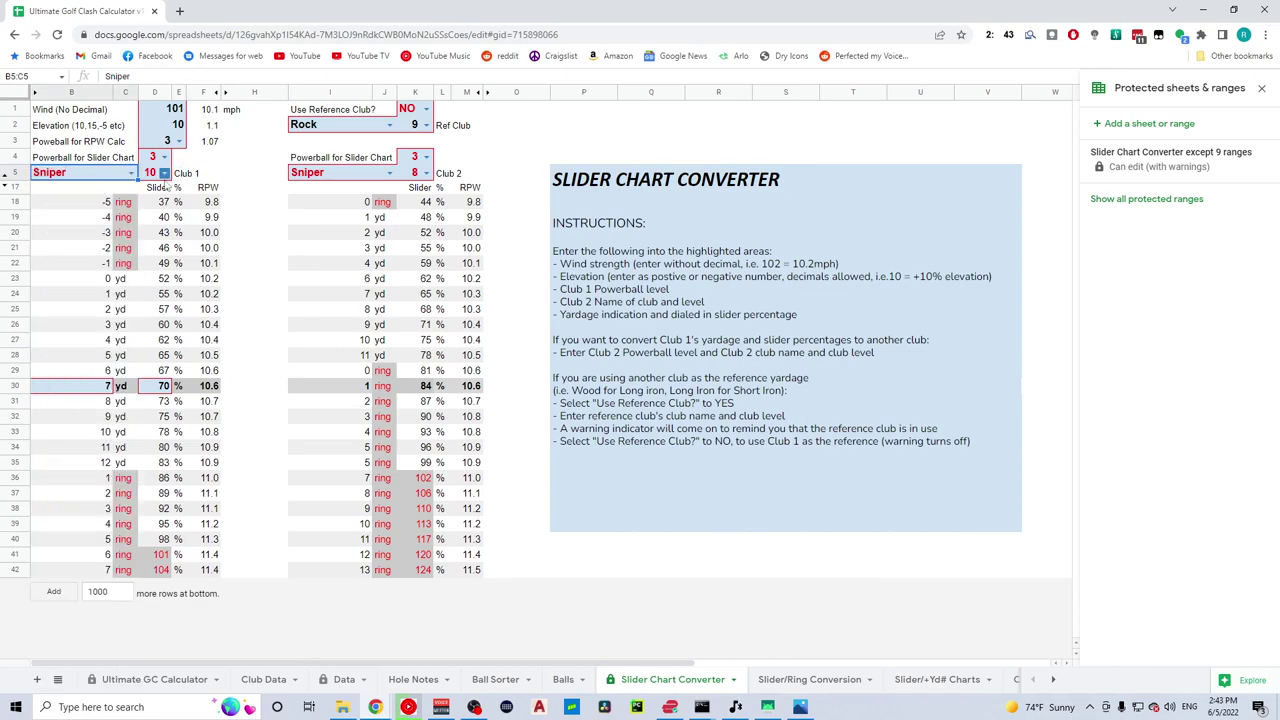
{"action": "left_click", "coordinate": [389, 173]}
{"action": "left_click", "coordinate": [352, 190]}
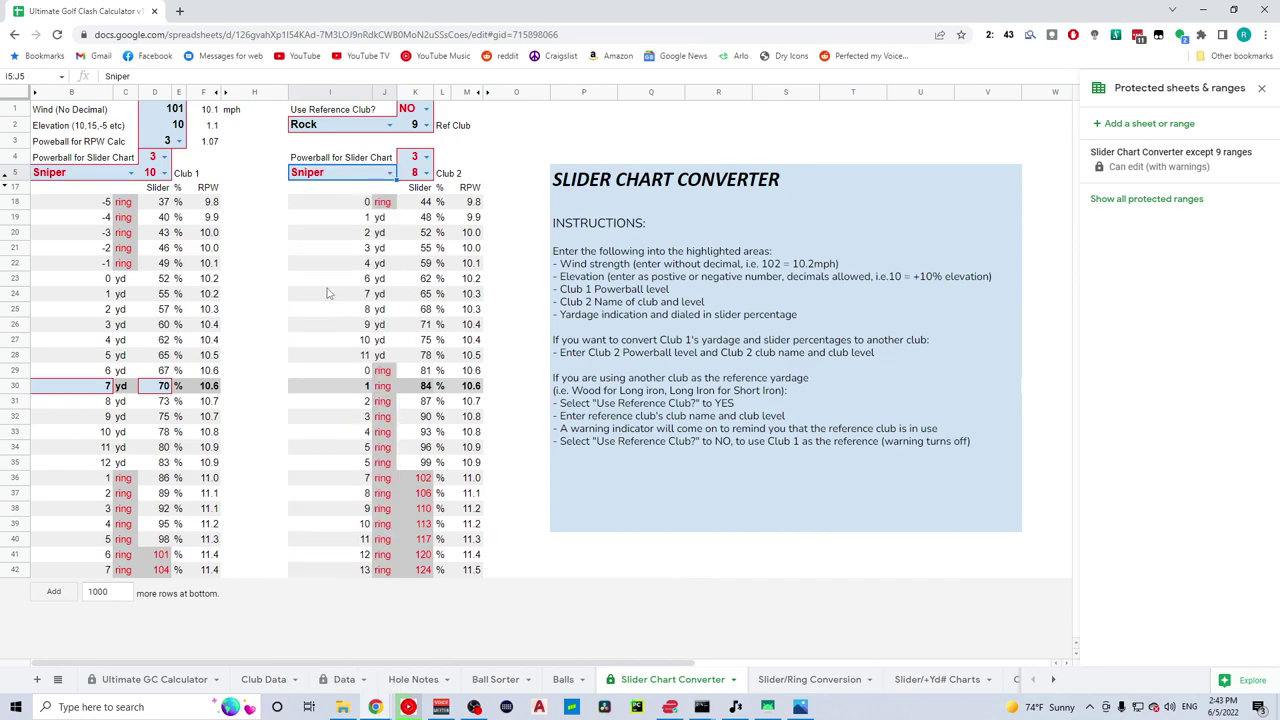
- Examine the highlighted input cells for wind, elevation, powerball, clubs, reference club, and the reference yardage with its slider percentage
{"action": "left_click", "coordinate": [155, 113]}
{"action": "left_click", "coordinate": [158, 127]}
{"action": "left_click", "coordinate": [161, 142]}
{"action": "left_click", "coordinate": [155, 157]}
{"action": "left_click", "coordinate": [158, 173]}
{"action": "left_click", "coordinate": [340, 173]}
{"action": "left_click", "coordinate": [414, 157]}
{"action": "left_click", "coordinate": [358, 131]}
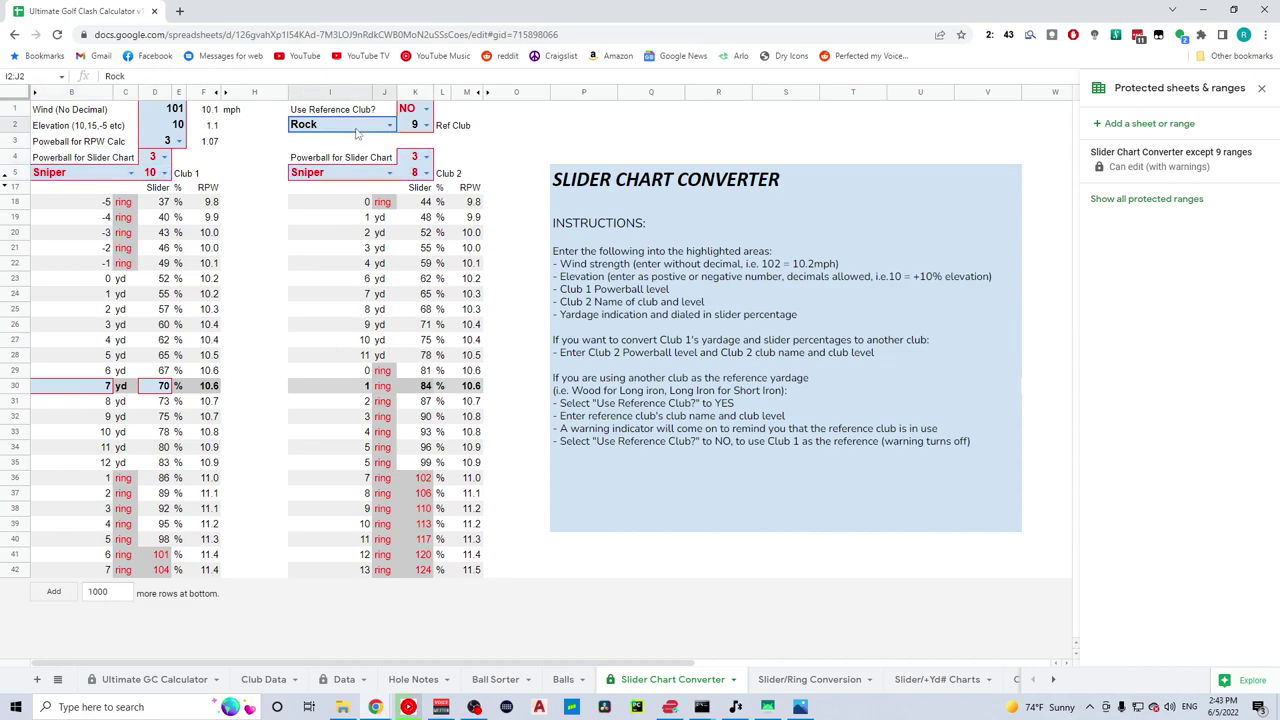
{"action": "left_click", "coordinate": [413, 130]}
{"action": "left_click", "coordinate": [414, 116]}
{"action": "left_click", "coordinate": [79, 373]}
{"action": "left_click", "coordinate": [70, 390]}
{"action": "left_click", "coordinate": [155, 392]}
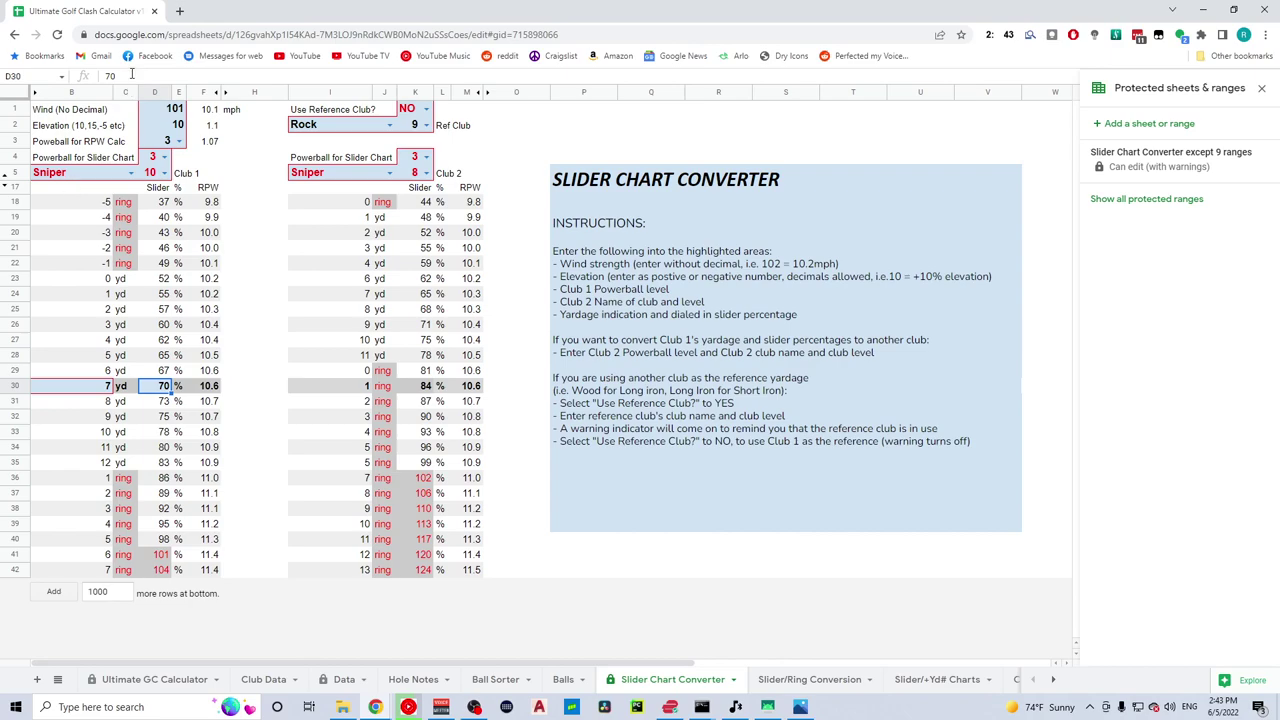
- Set the wind strength to 105
{"action": "left_click", "coordinate": [165, 112]}
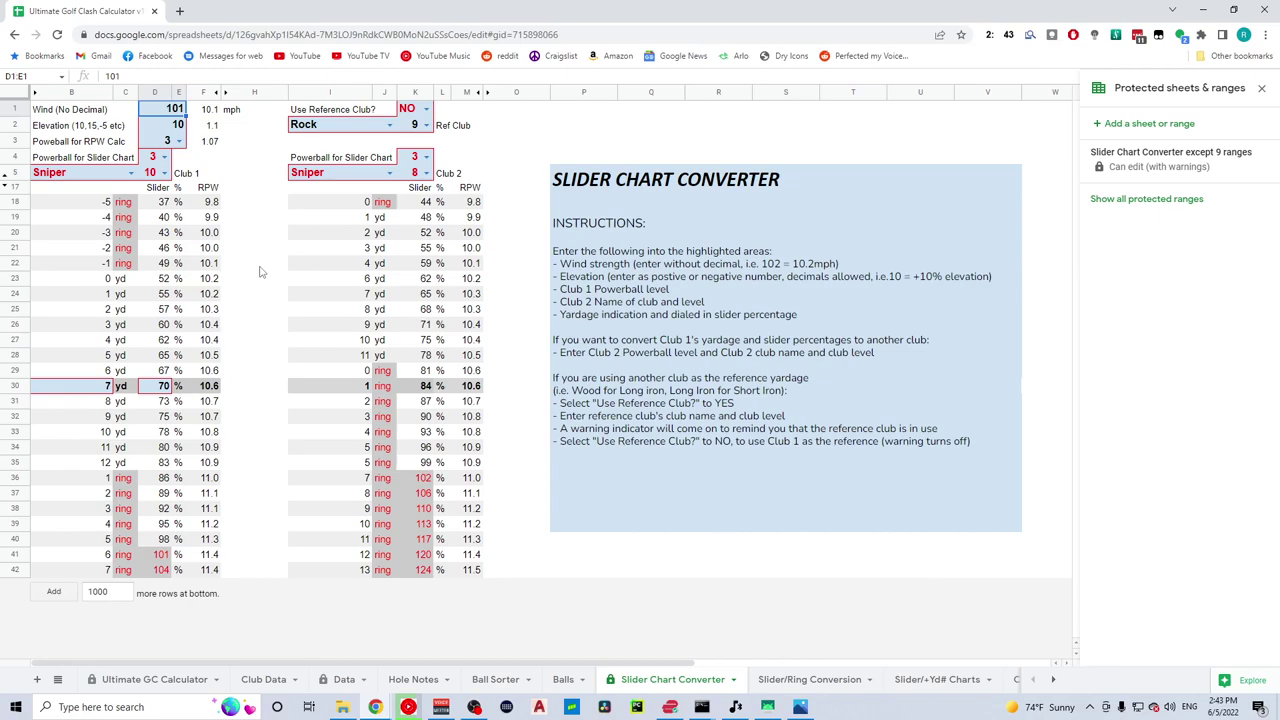
{"action": "type", "text": "105"}
{"action": "key", "text": "Return"}
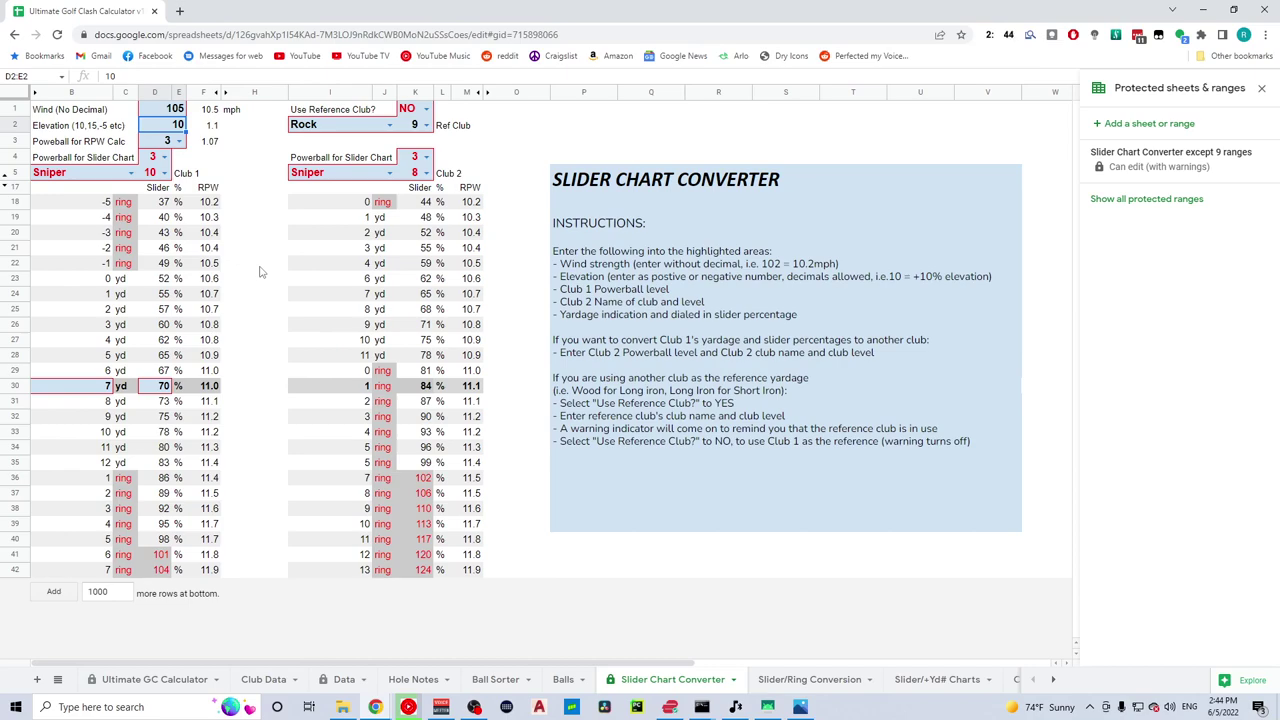
- Try elevation values of 5 and -10
{"action": "type", "text": "5"}
{"action": "key", "text": "Return"}
{"action": "key", "text": "Up"}
{"action": "type", "text": "-10"}
{"action": "key", "text": "Return"}
{"action": "key", "text": "Up"}
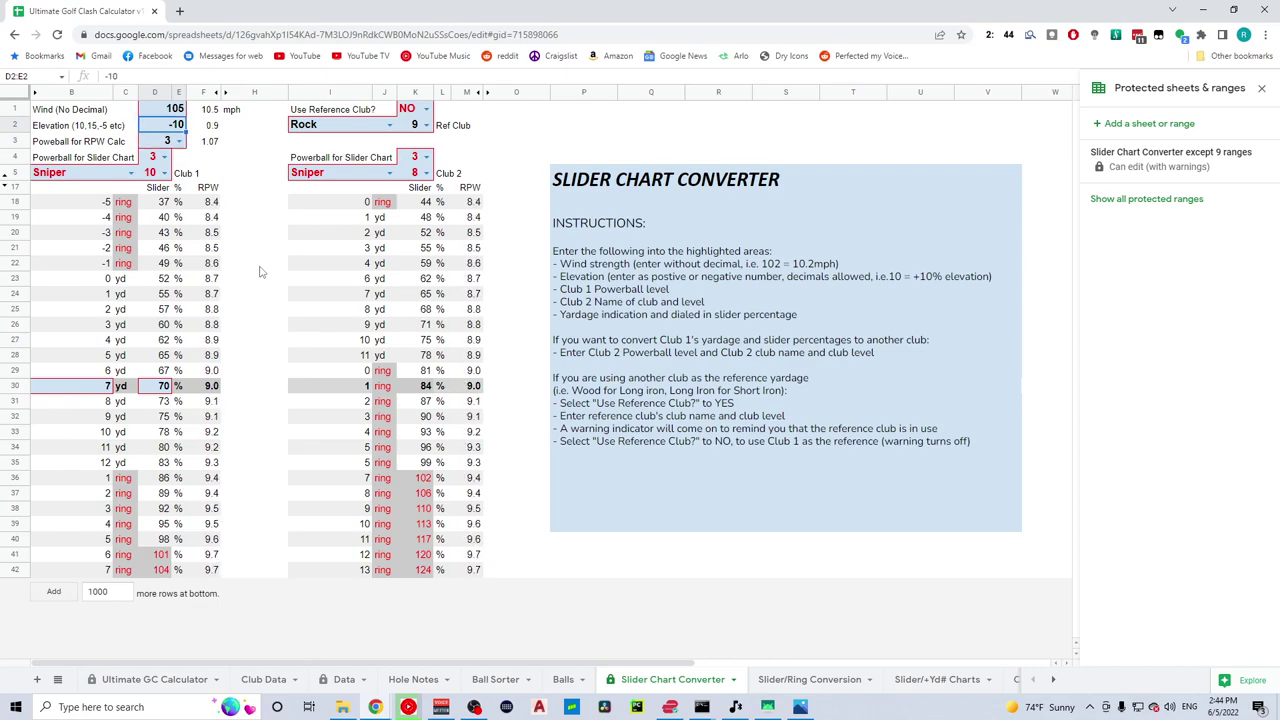
- Try elevation values of 2 and 2.1, and set the elevation back to 10
{"action": "type", "text": "2"}
{"action": "key", "text": "Return"}
{"action": "key", "text": "Up"}
{"action": "type", "text": "2.1"}
{"action": "key", "text": "Return"}
{"action": "key", "text": "Up"}
{"action": "type", "text": "150"}
{"action": "key", "text": "Return"}
{"action": "key", "text": "Up"}
{"action": "type", "text": "10"}
{"action": "key", "text": "Return"}
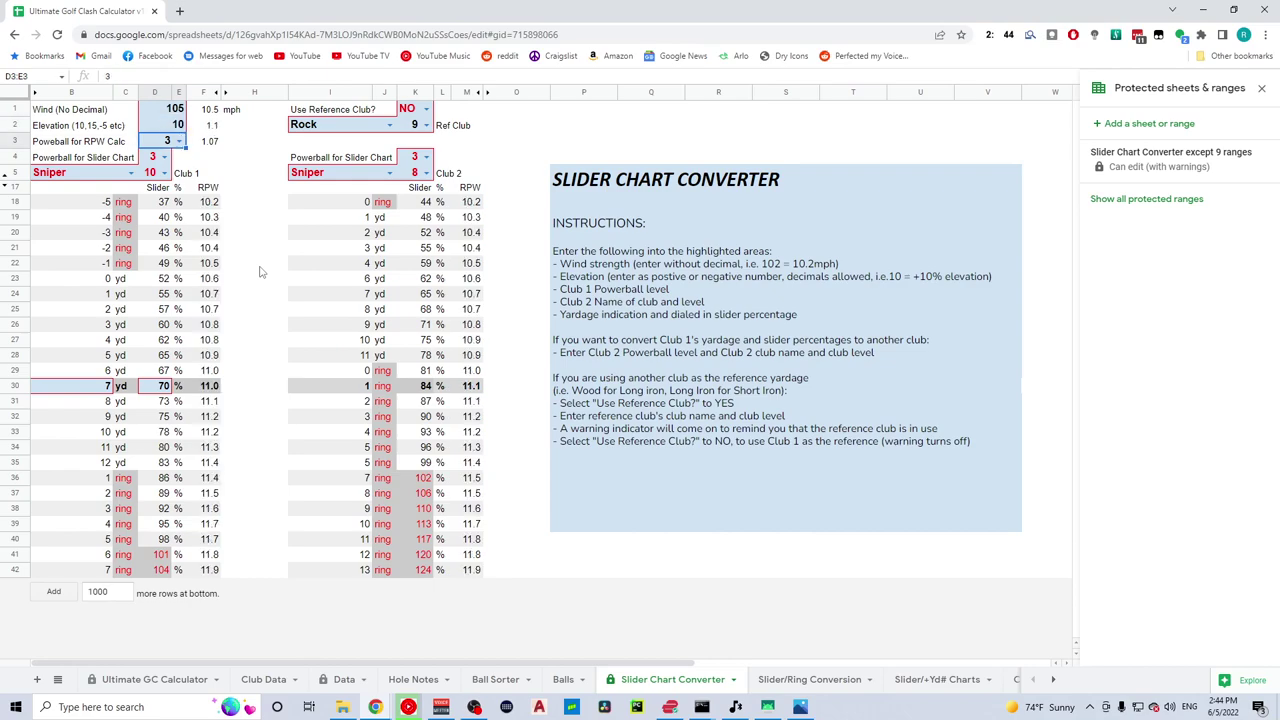
- Choose level 3 as the powerball for the RPW calculation
{"action": "key", "text": "Return"}
{"action": "key", "text": "Down"}
{"action": "key", "text": "Down"}
{"action": "key", "text": "Down"}
{"action": "key", "text": "Down"}
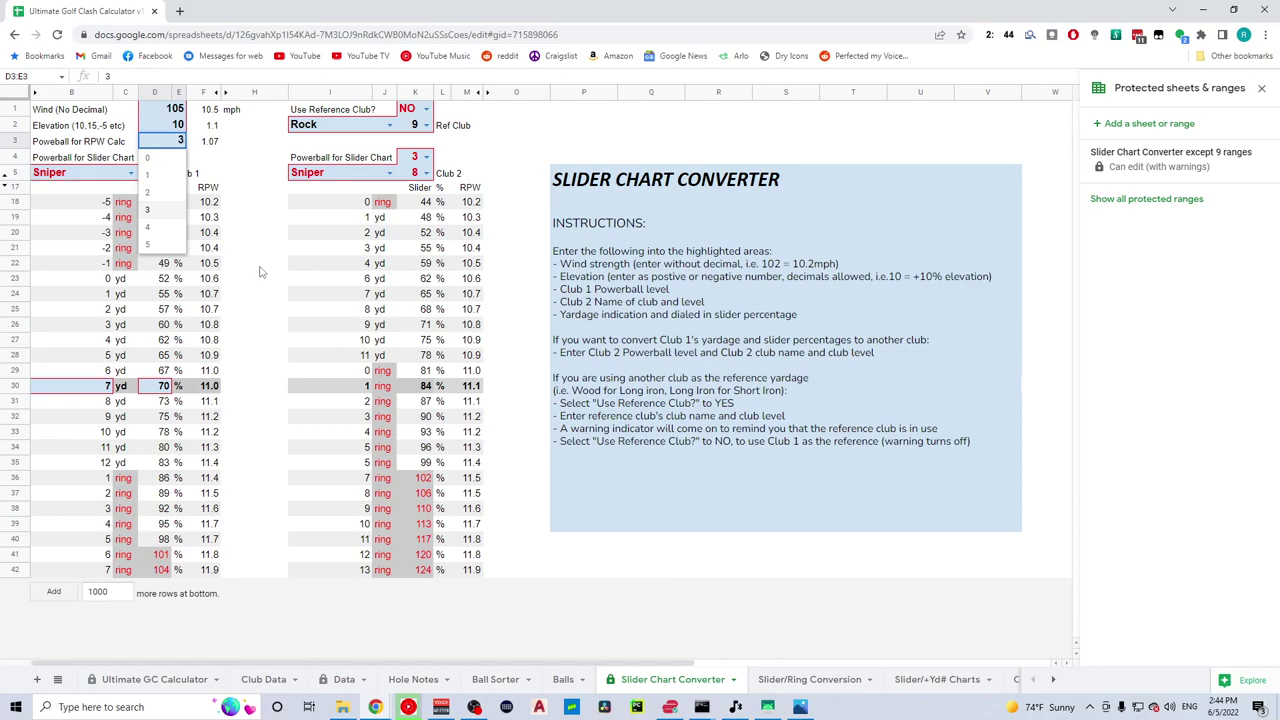
{"action": "key", "text": "Return"}
{"action": "key", "text": "Up"}
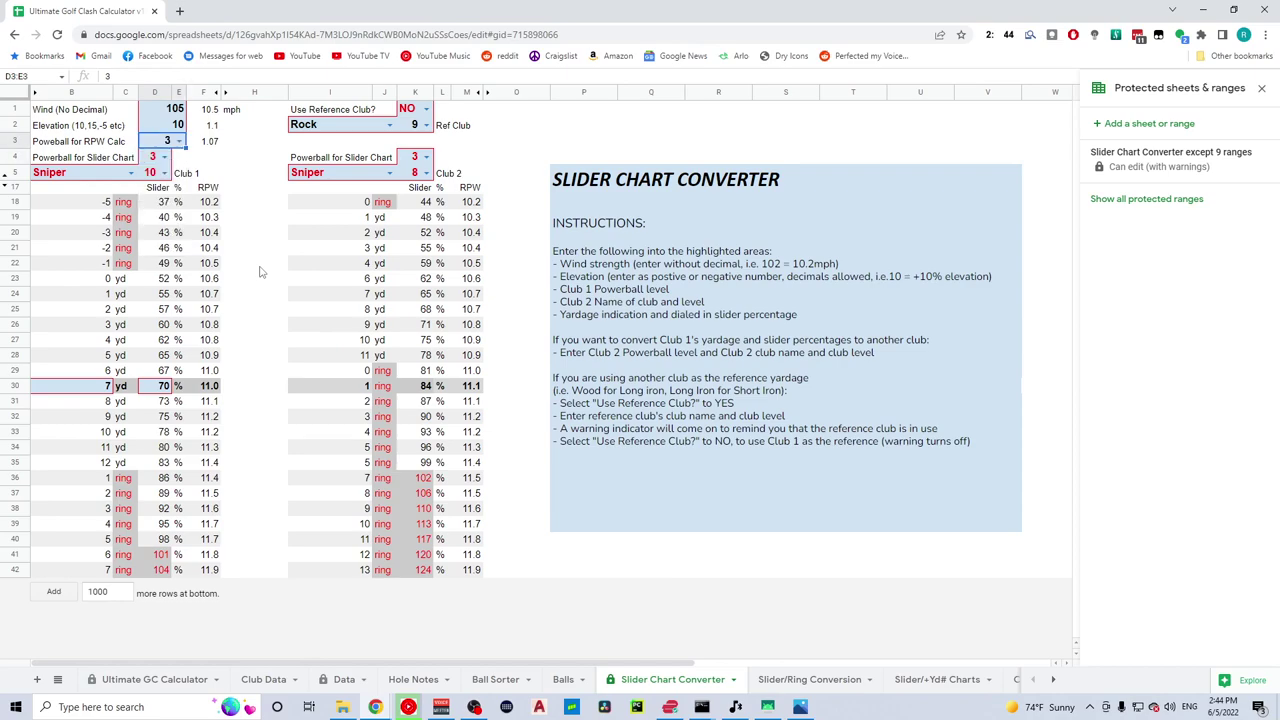
- Set the powerball level for the RPW calculation to 5
{"action": "key", "text": "Return"}
{"action": "key", "text": "Down"}
{"action": "key", "text": "Down"}
{"action": "key", "text": "Down"}
{"action": "key", "text": "Down"}
{"action": "key", "text": "Down"}
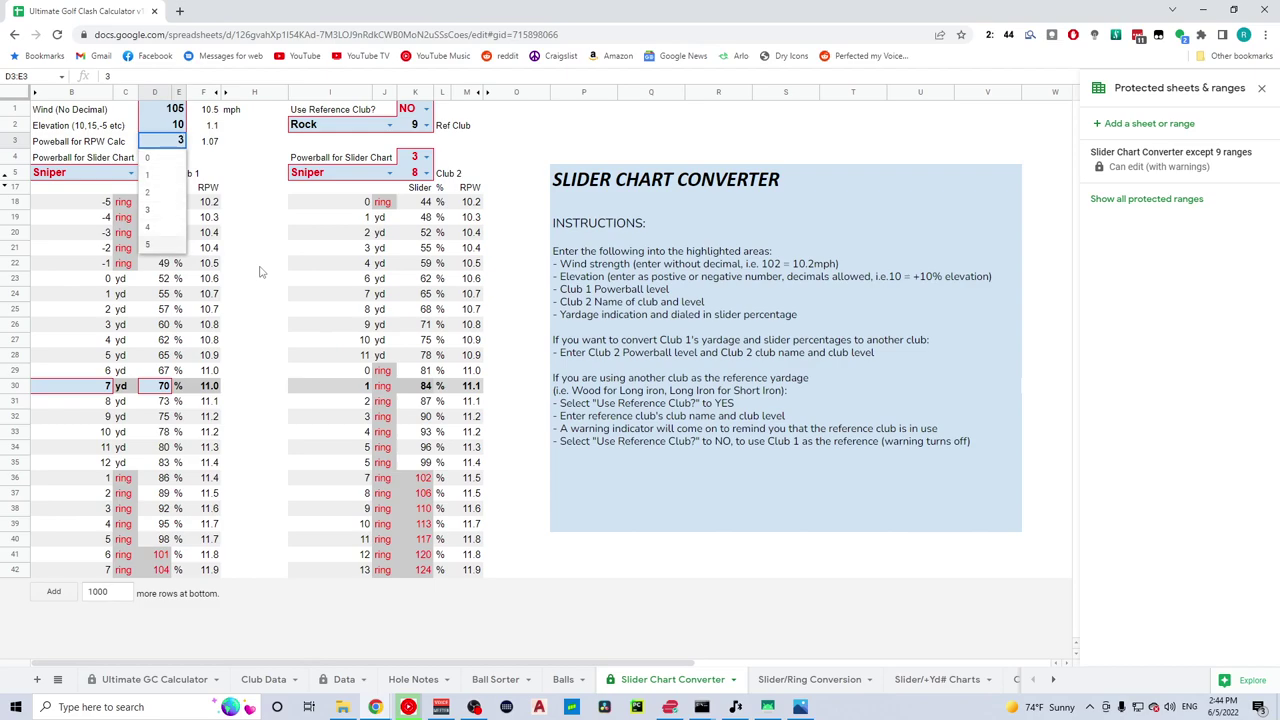
{"action": "key", "text": "Return"}
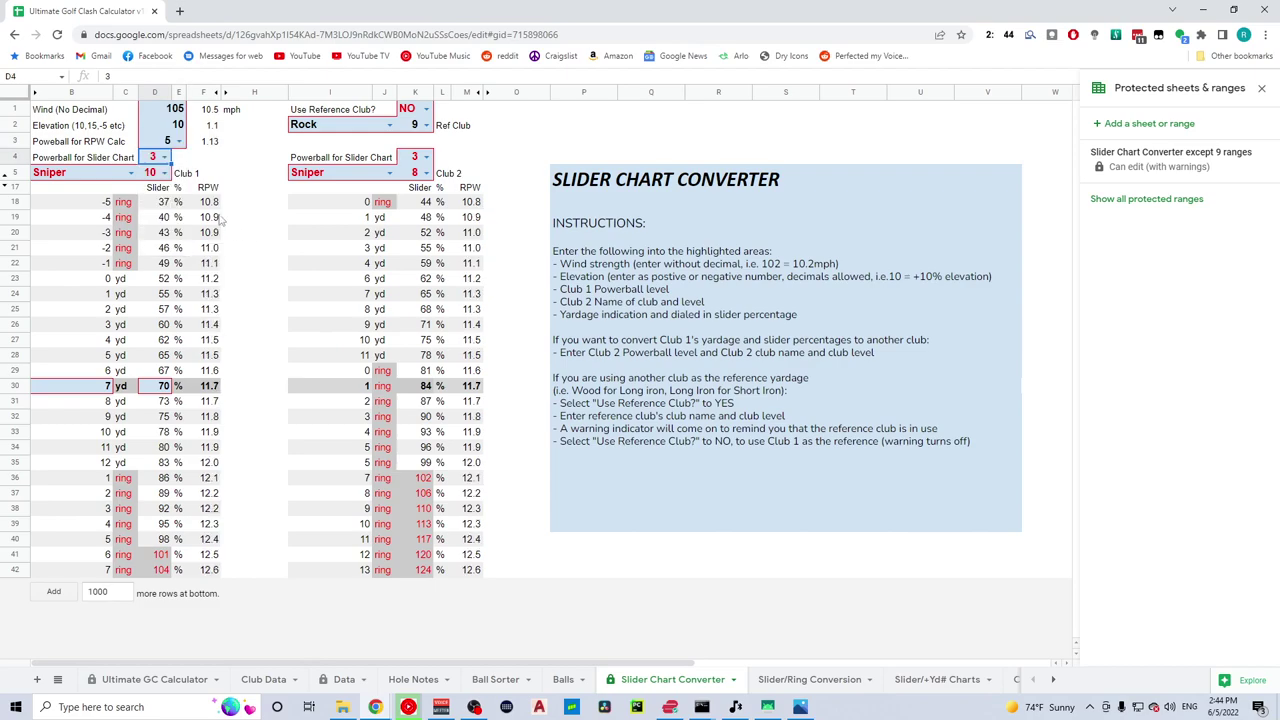
- Examine the RPW column of Club 1 and the first entry of its yardage column
{"action": "left_click_drag", "start_coordinate": [210, 203], "coordinate": [228, 569]}
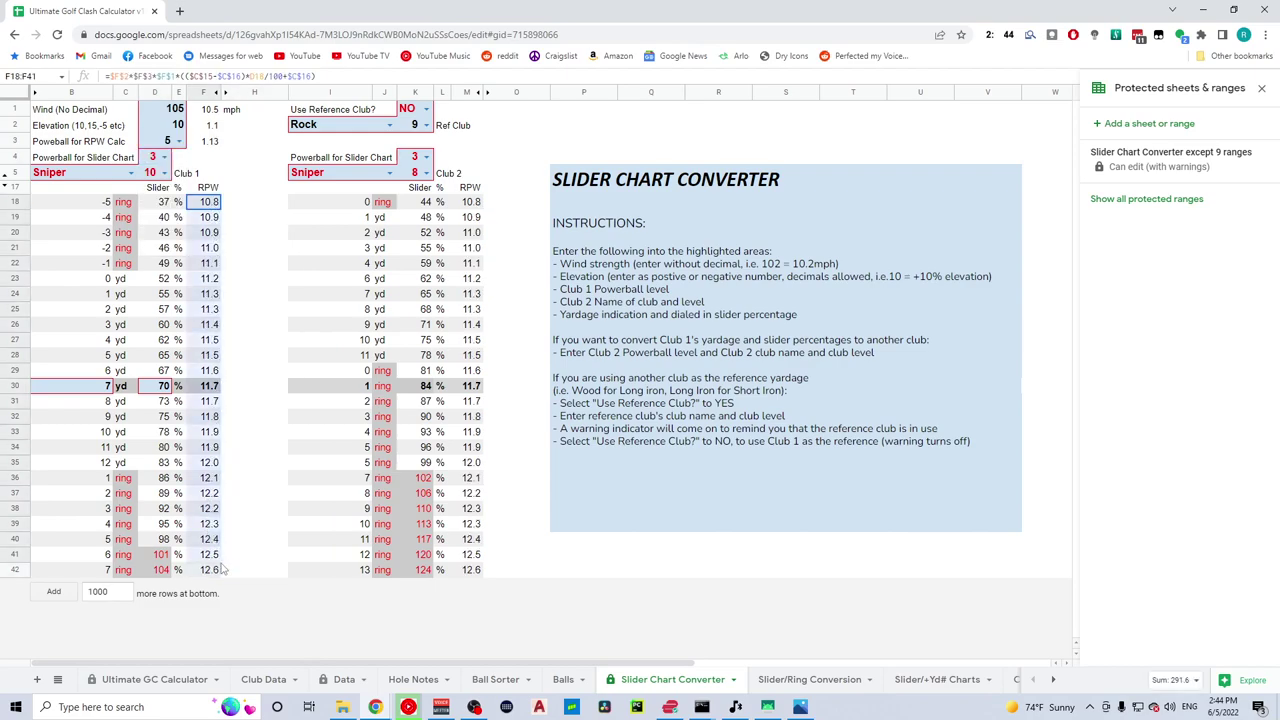
{"action": "left_click", "coordinate": [244, 221]}
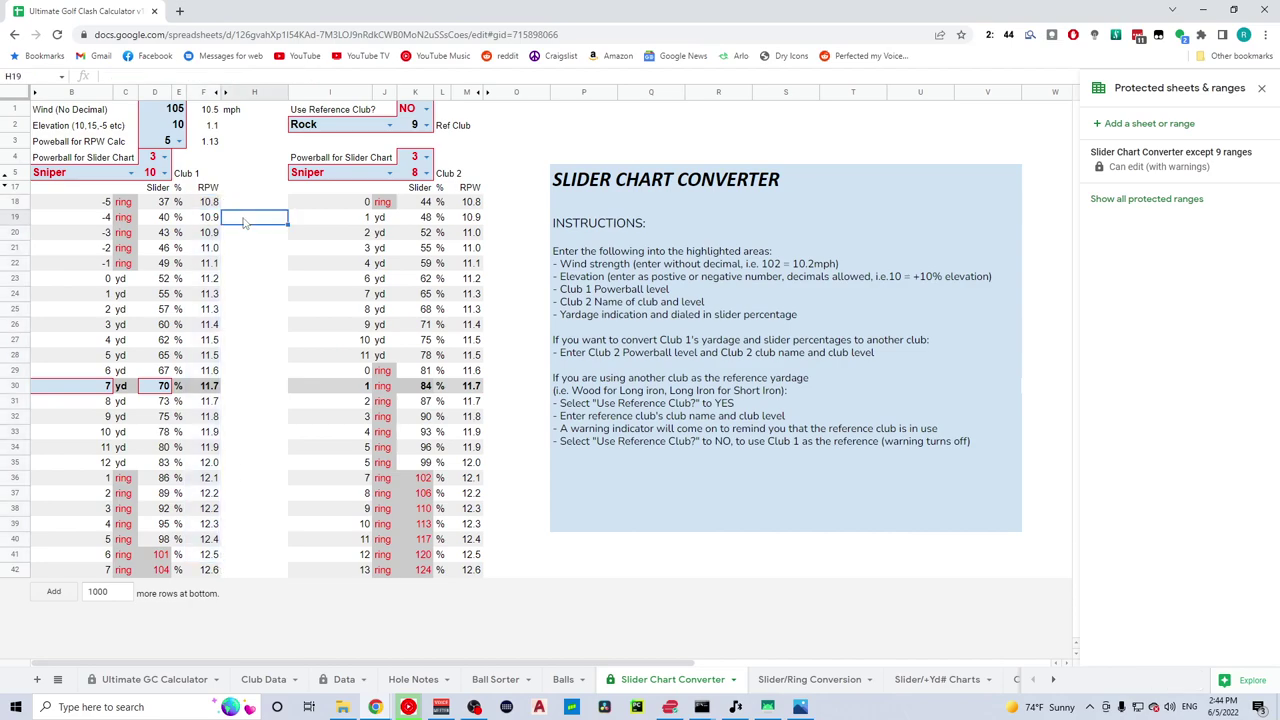
{"action": "left_click", "coordinate": [93, 203]}
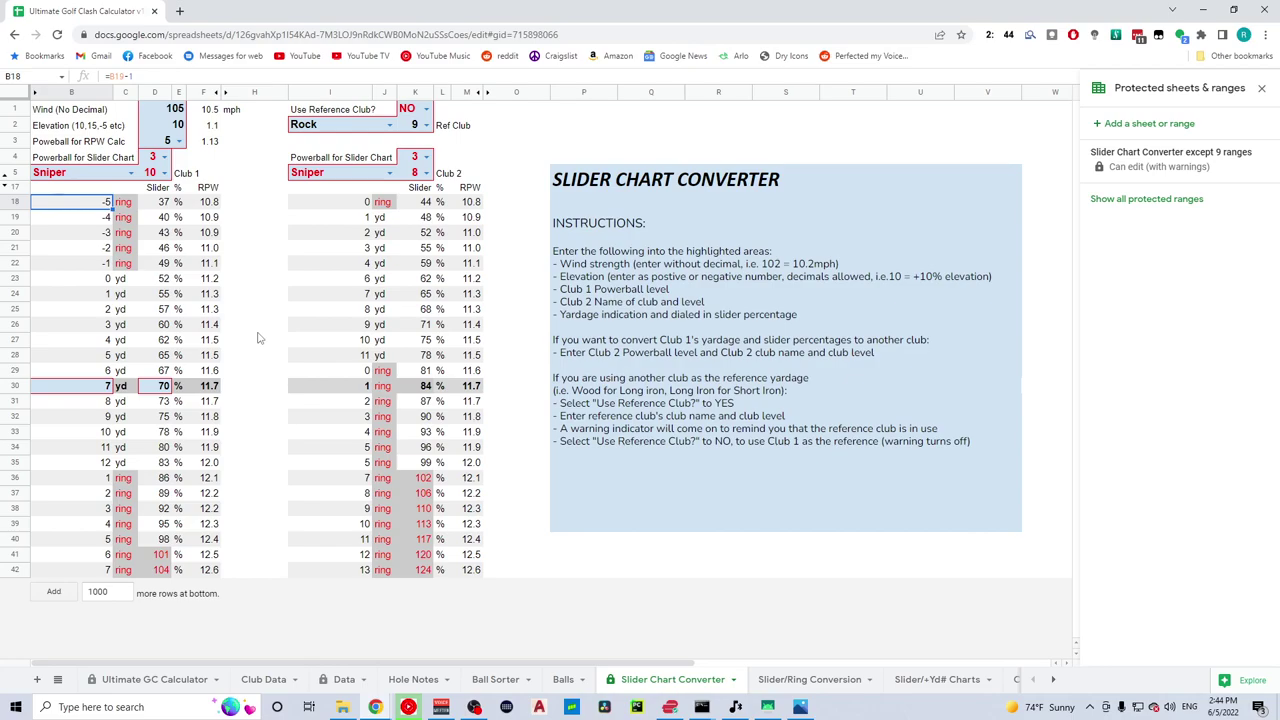
- Switch to Photos to review the Hole 8 and Hole 9 guide images, and view the Golf Clash Tommy Patreon page in the browser
{"action": "key", "text": "alt+Tab"}
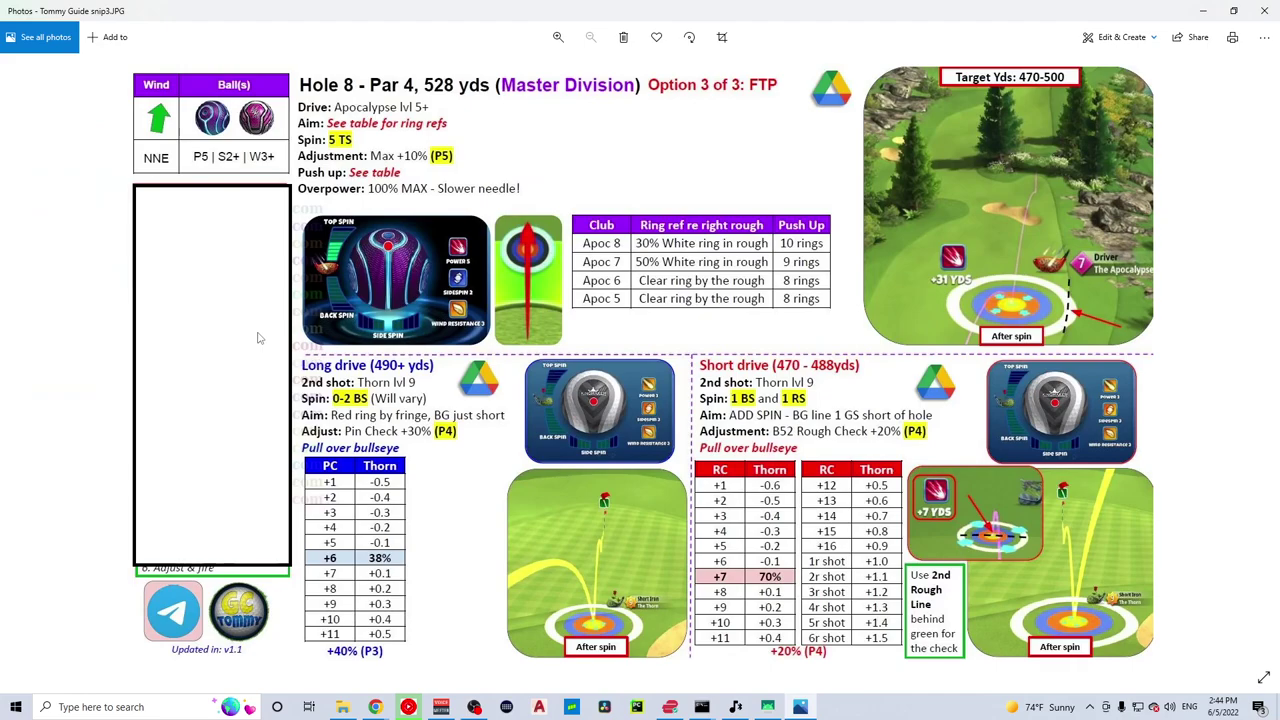
{"action": "key", "text": "Left"}
{"action": "key", "text": "Left"}
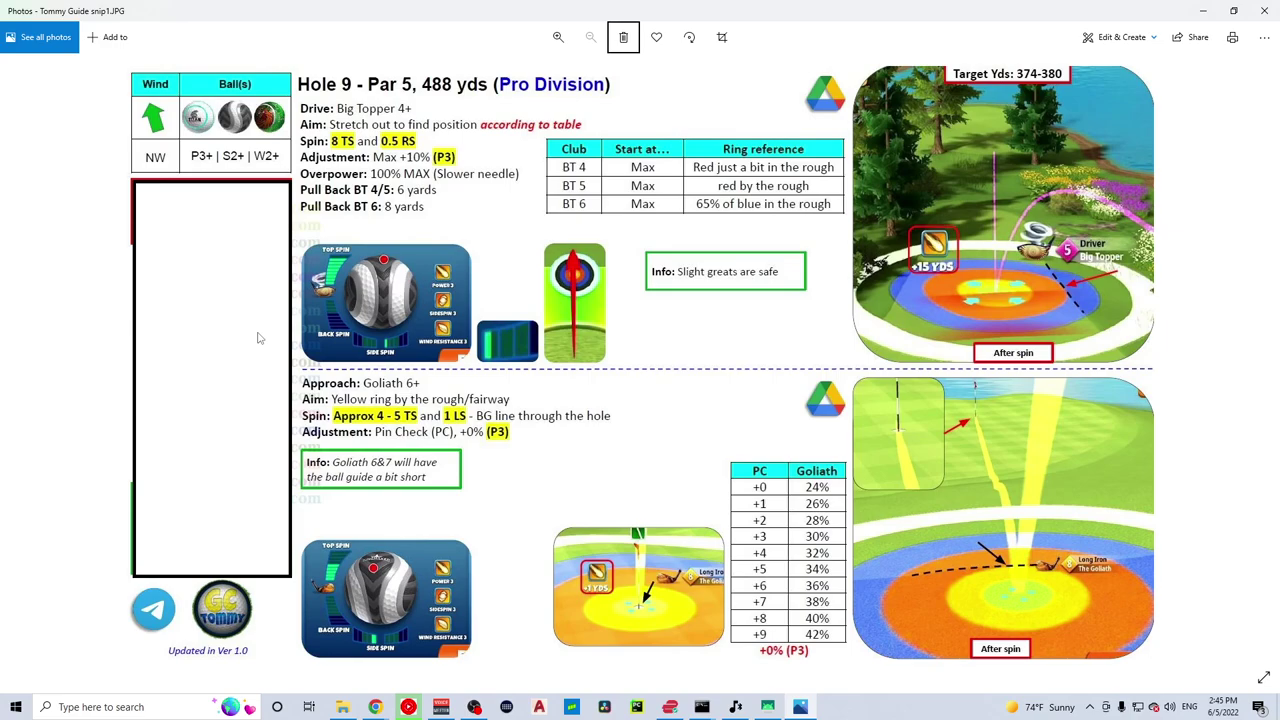
{"action": "key", "text": "alt+Tab"}
{"action": "key", "text": "alt+Tab"}
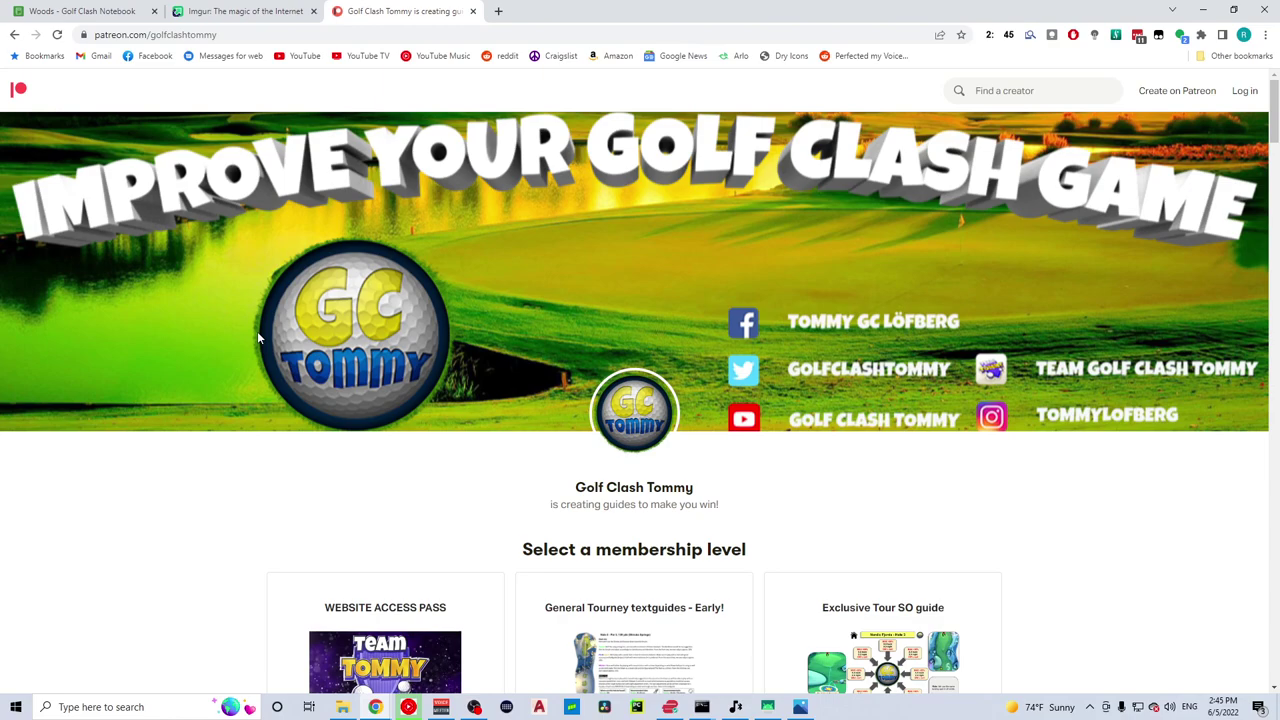
{"action": "key", "text": "alt+Tab"}
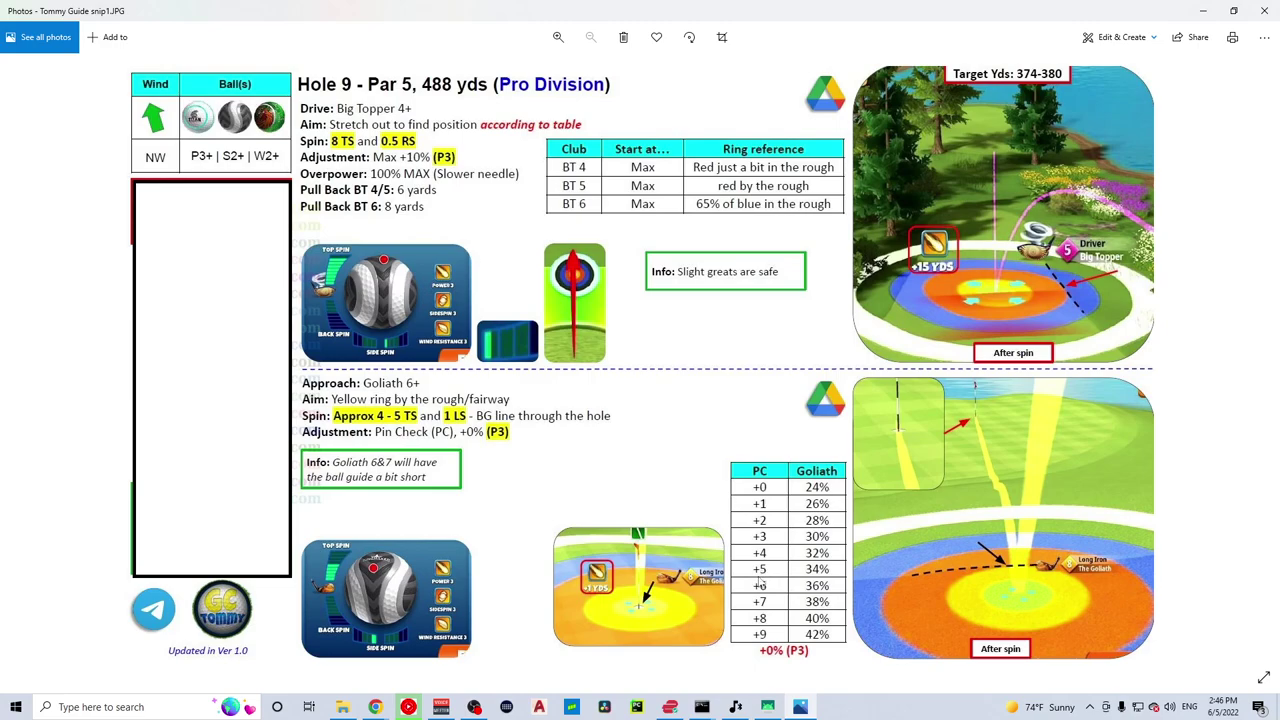
- Switch back to the Google Sheets converter and set Club 1 to Goliath at level 9
{"action": "key", "text": "alt+Tab"}
{"action": "key", "text": "alt+Tab"}
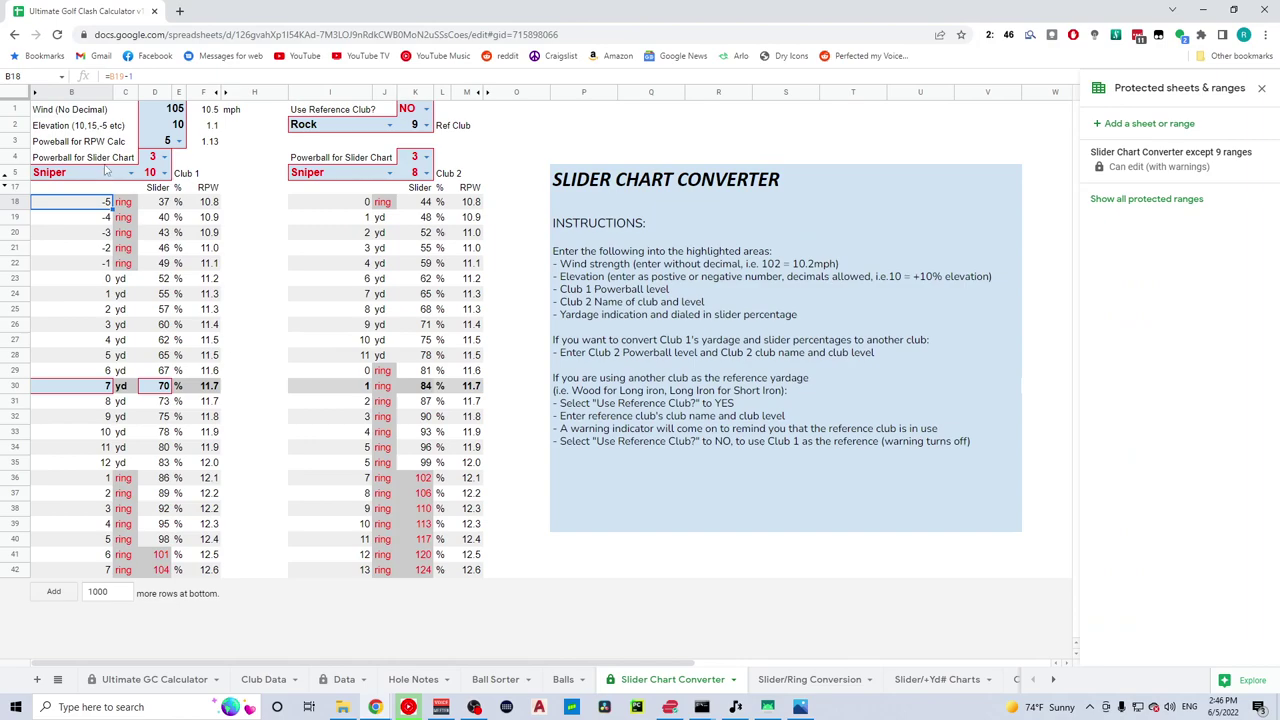
{"action": "left_click", "coordinate": [130, 173]}
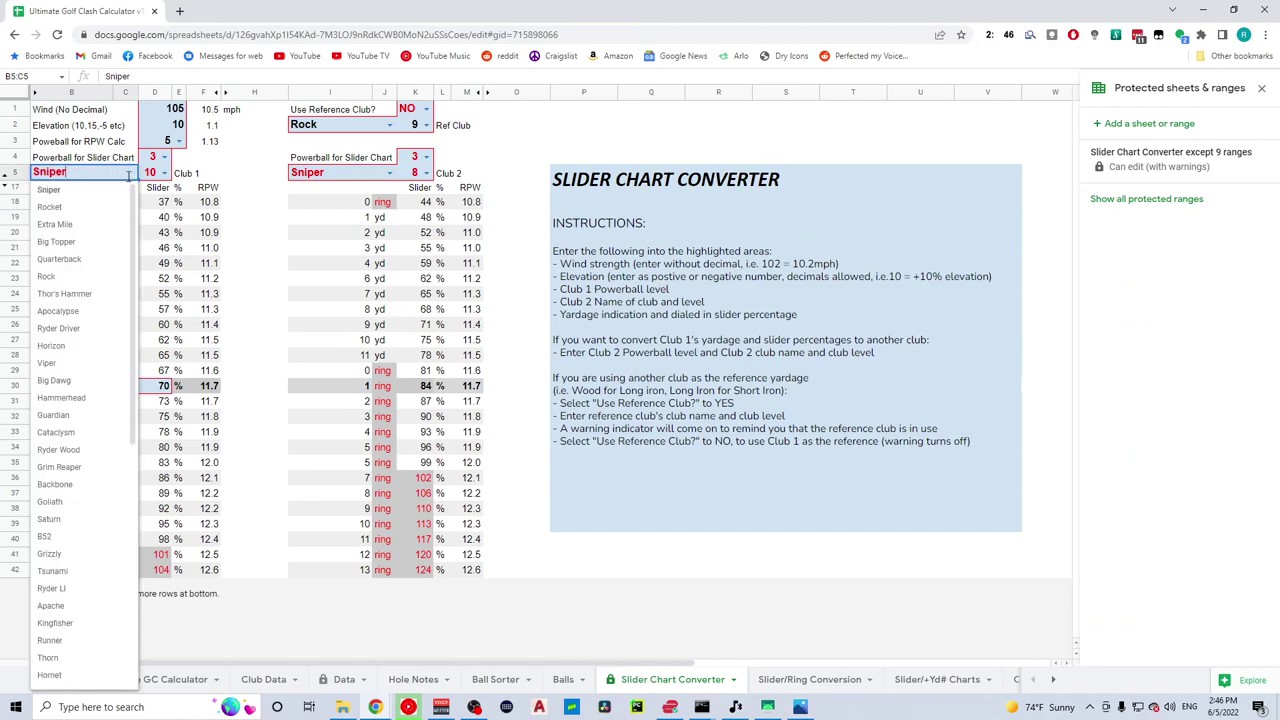
{"action": "left_click", "coordinate": [81, 503]}
{"action": "left_click", "coordinate": [162, 173]}
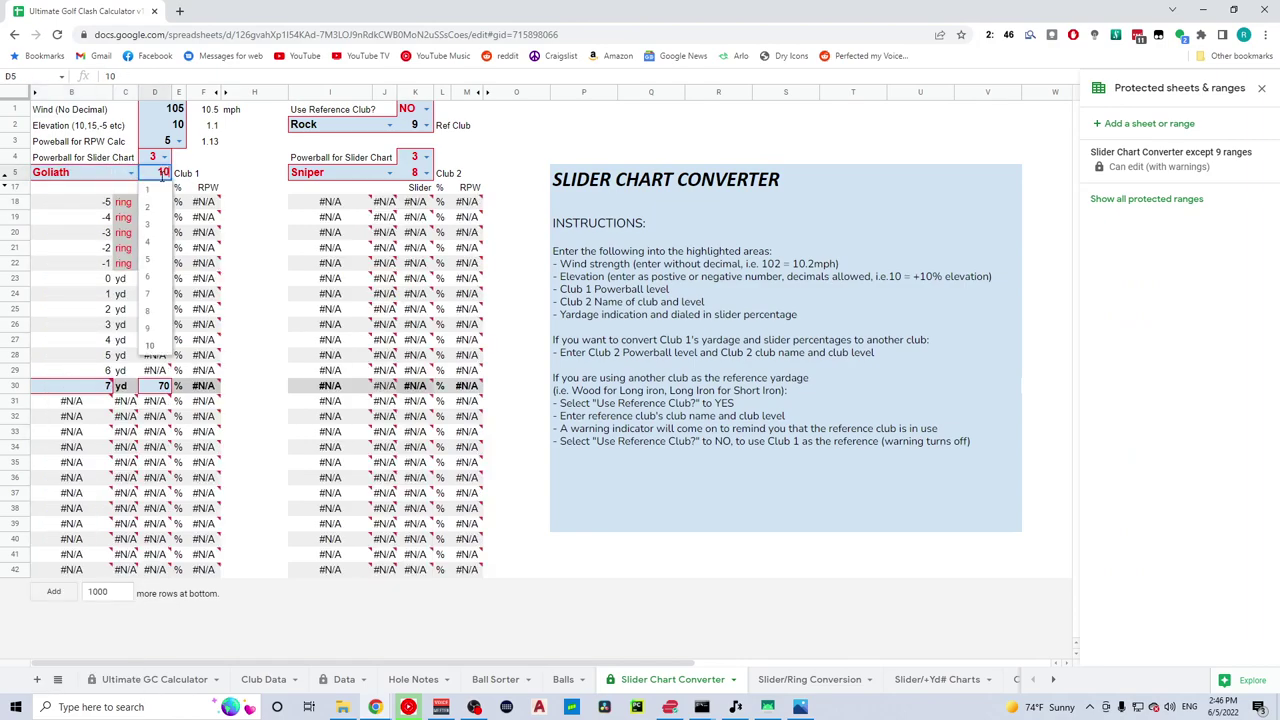
{"action": "left_click", "coordinate": [149, 328]}
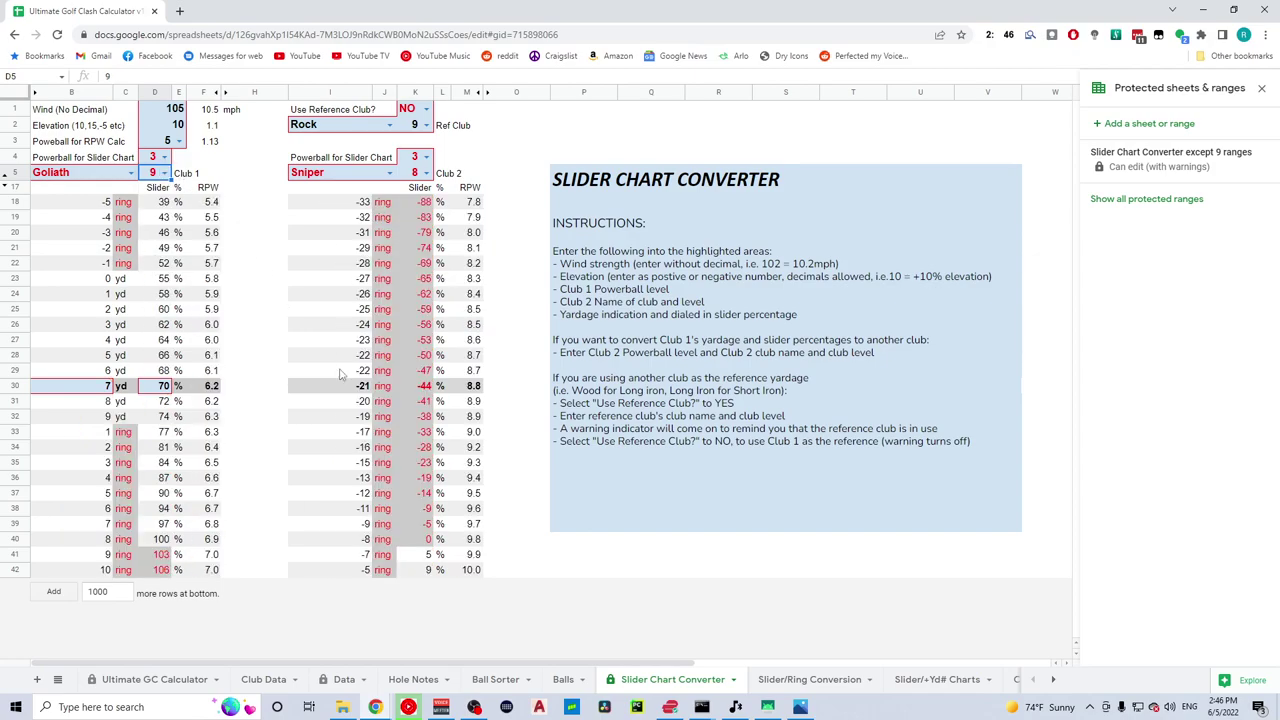
- Check the Hole 9 guide in Photos and select 3 as Club 1's powerball level for the slider chart
{"action": "key", "text": "alt+Tab"}
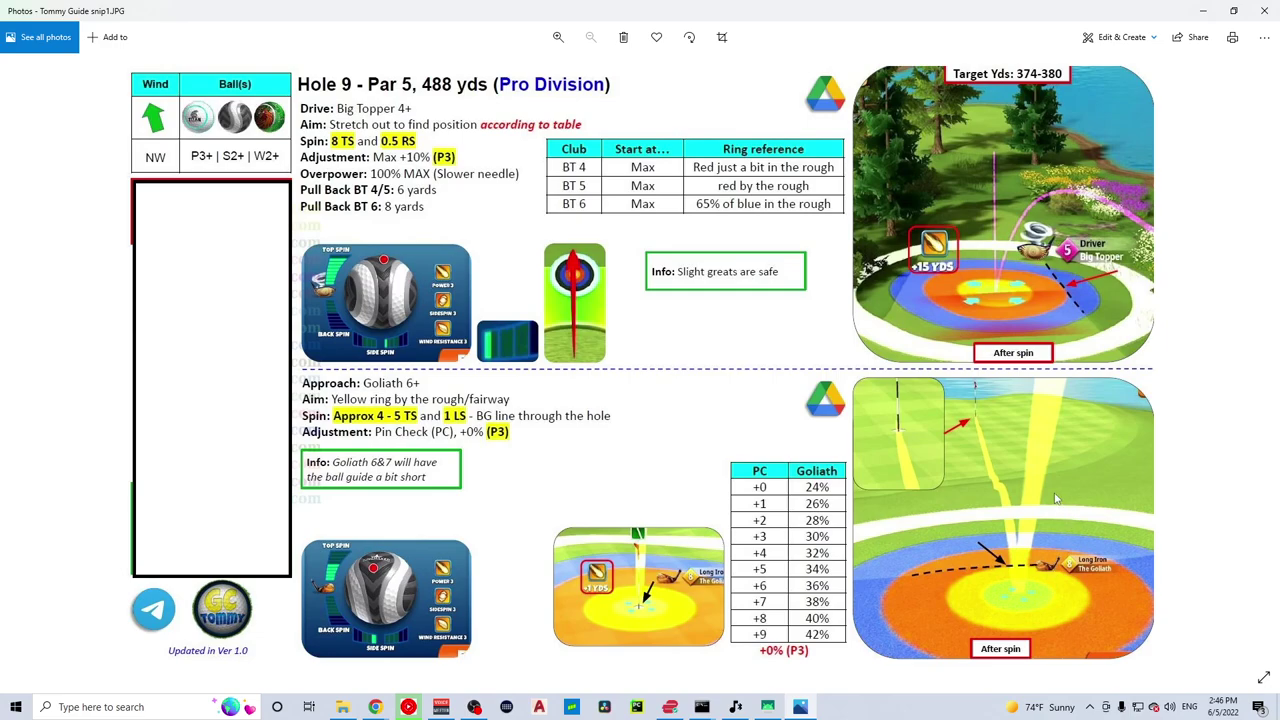
{"action": "key", "text": "alt+Tab"}
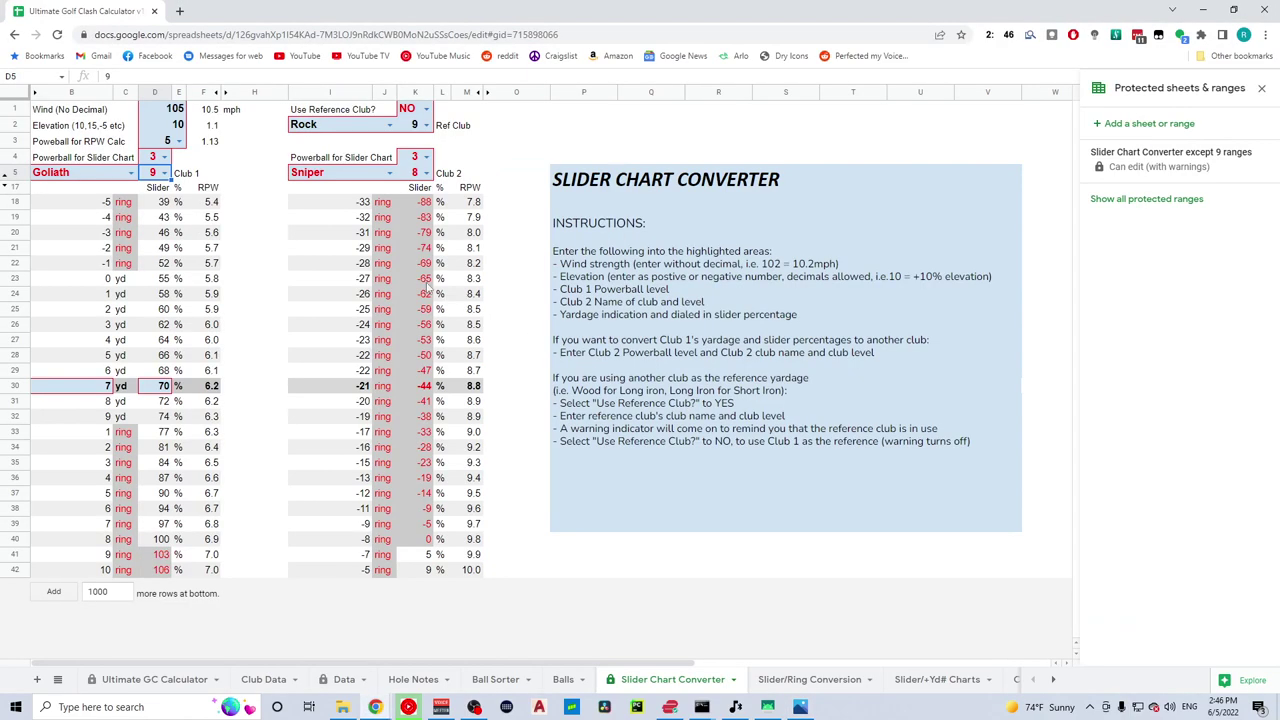
{"action": "left_click", "coordinate": [164, 157]}
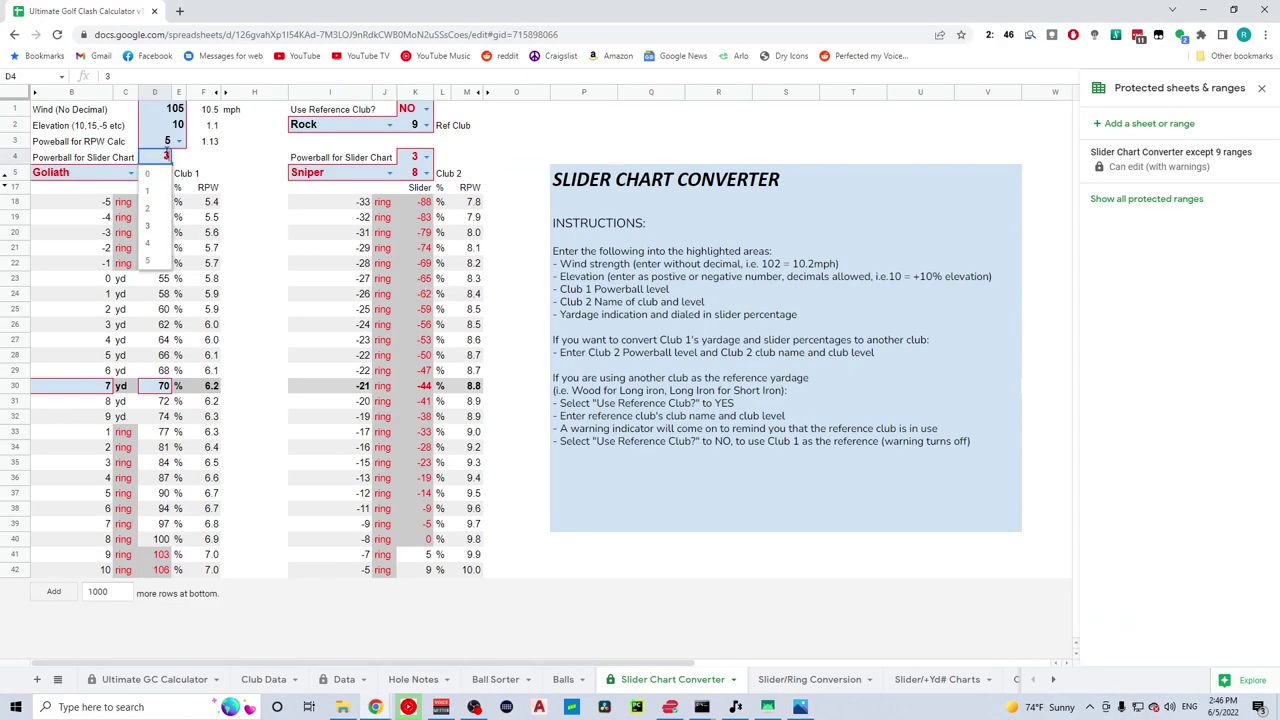
{"action": "left_click", "coordinate": [160, 226]}
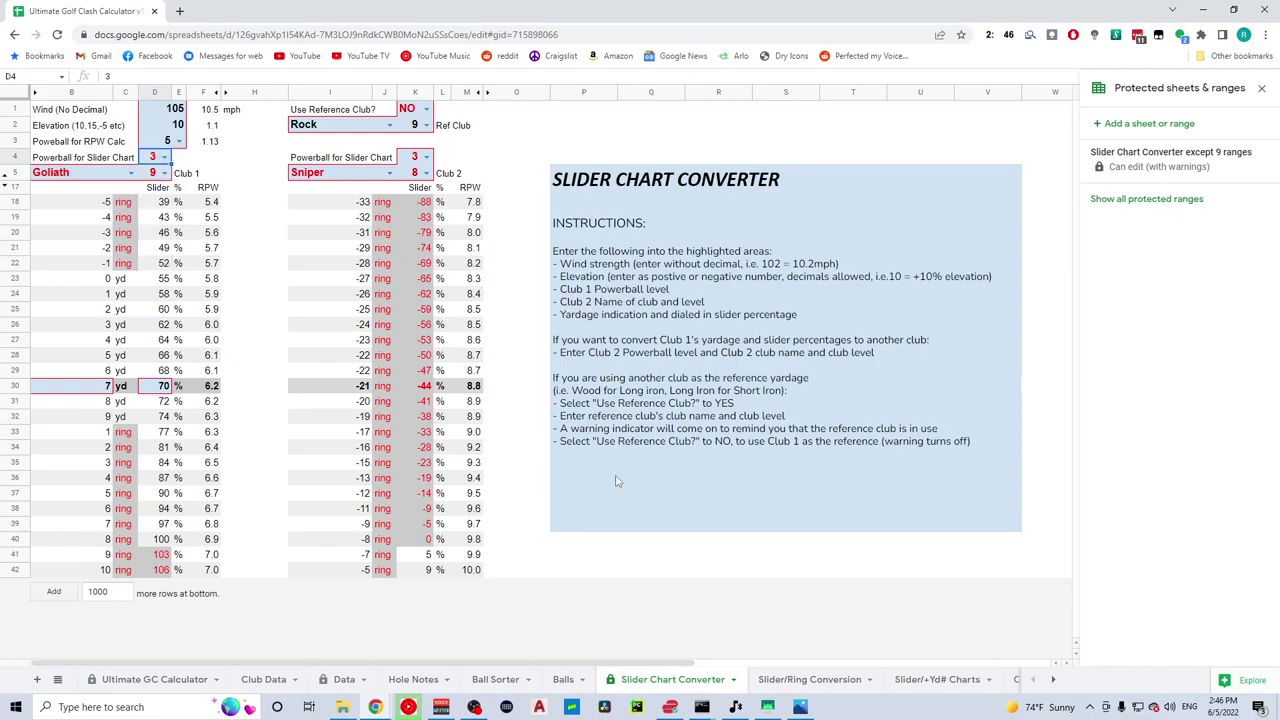
- Check the Hole 9 guide in Photos and enter 5 yd at 34% as Club 1's reference yardage and slider in Google Sheets
{"action": "key", "text": "alt+Tab"}
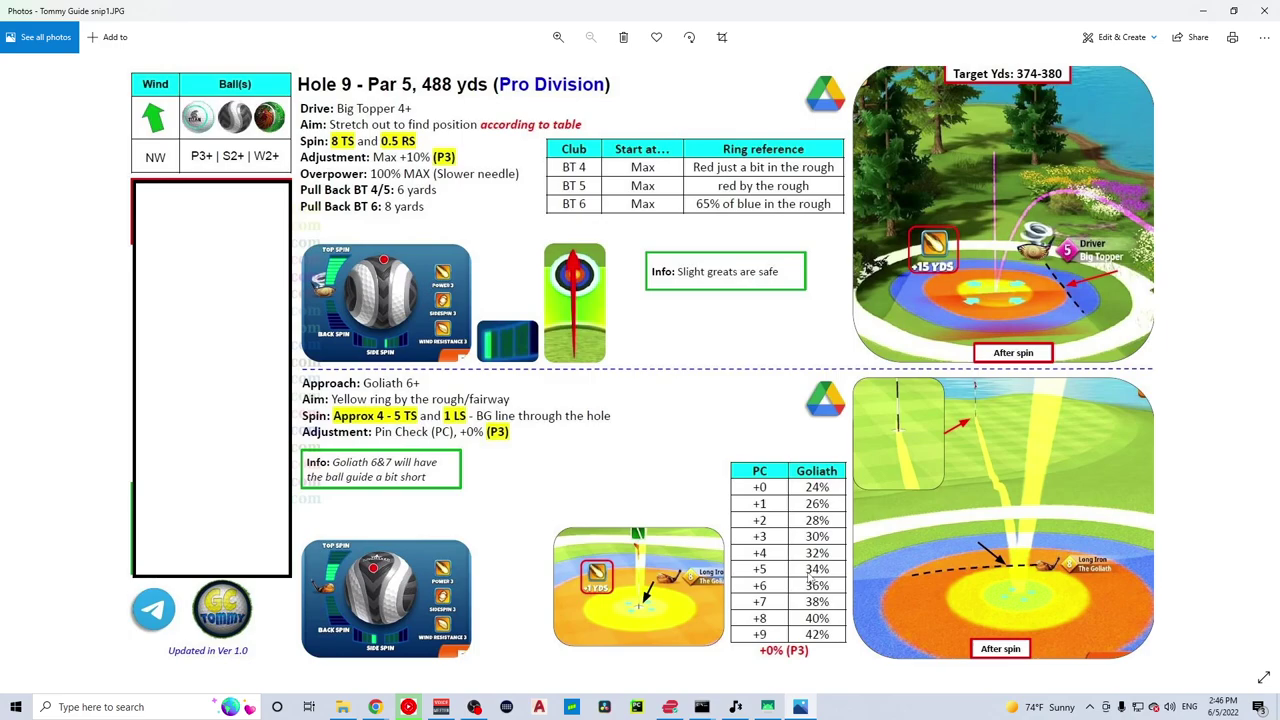
{"action": "key", "text": "alt+Tab"}
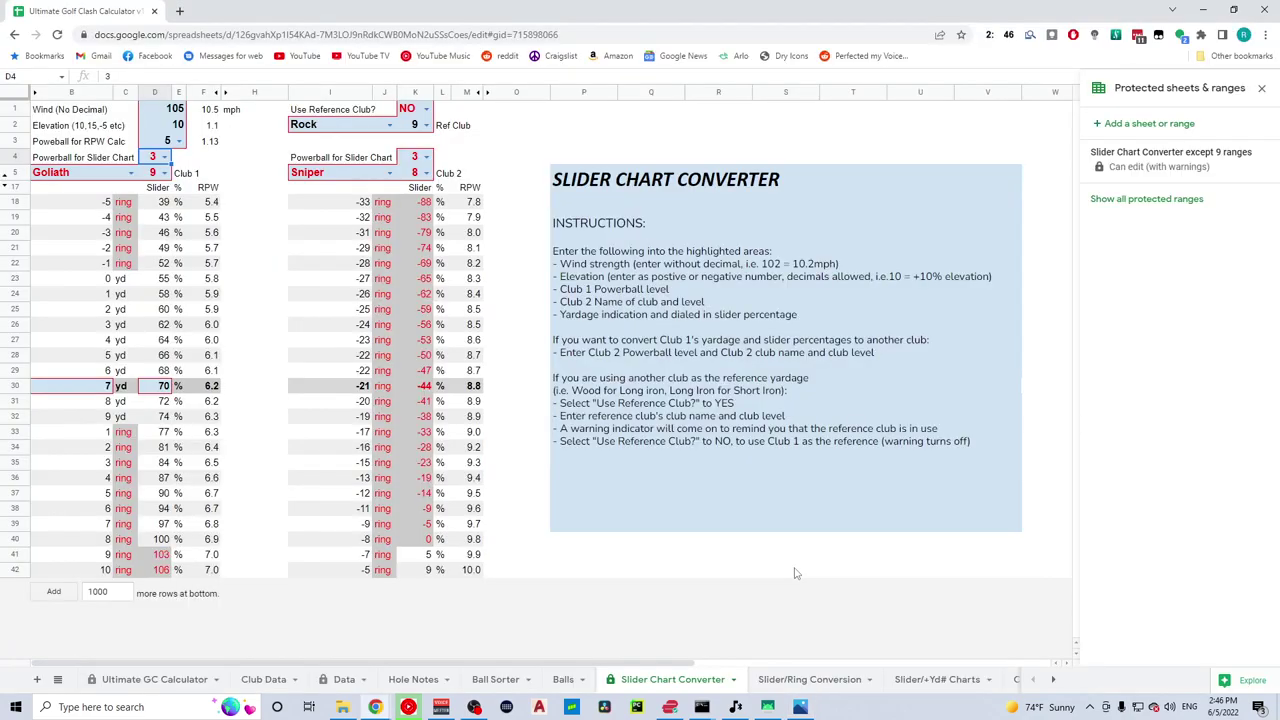
{"action": "left_click", "coordinate": [89, 391]}
{"action": "type", "text": "5"}
{"action": "key", "text": "Tab"}
{"action": "key", "text": "Tab"}
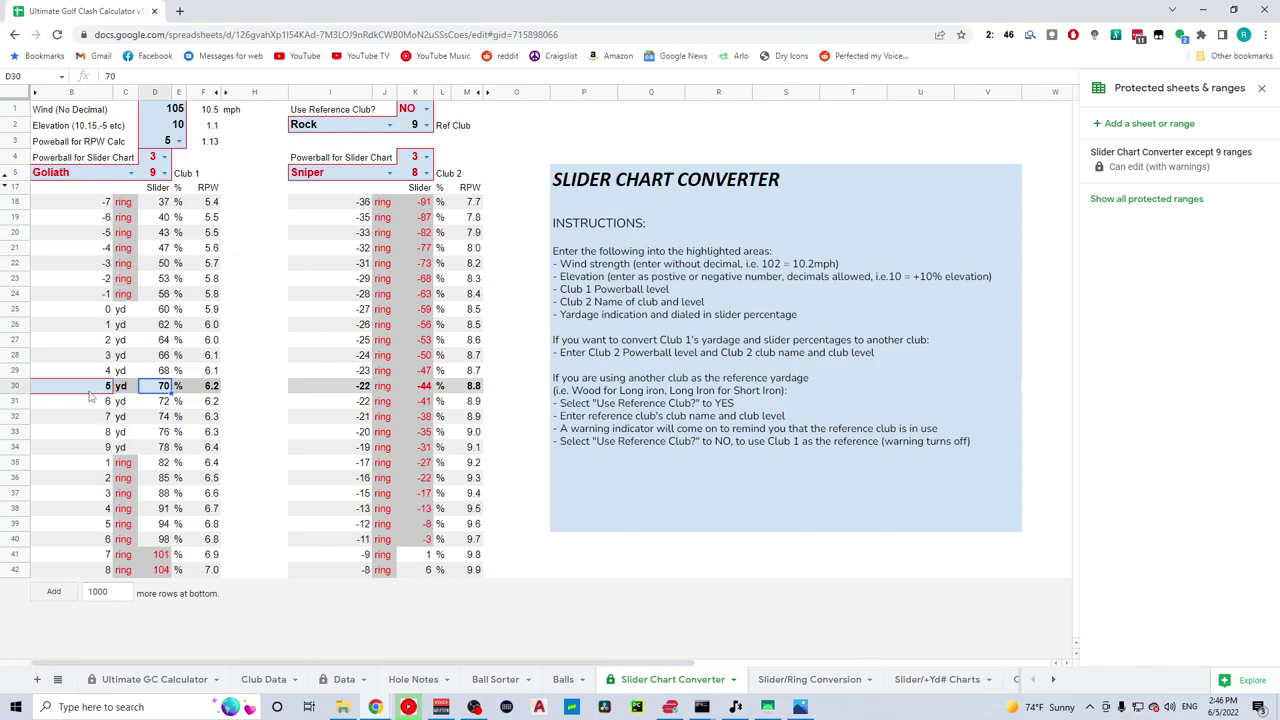
{"action": "type", "text": "34"}
{"action": "key", "text": "Return"}
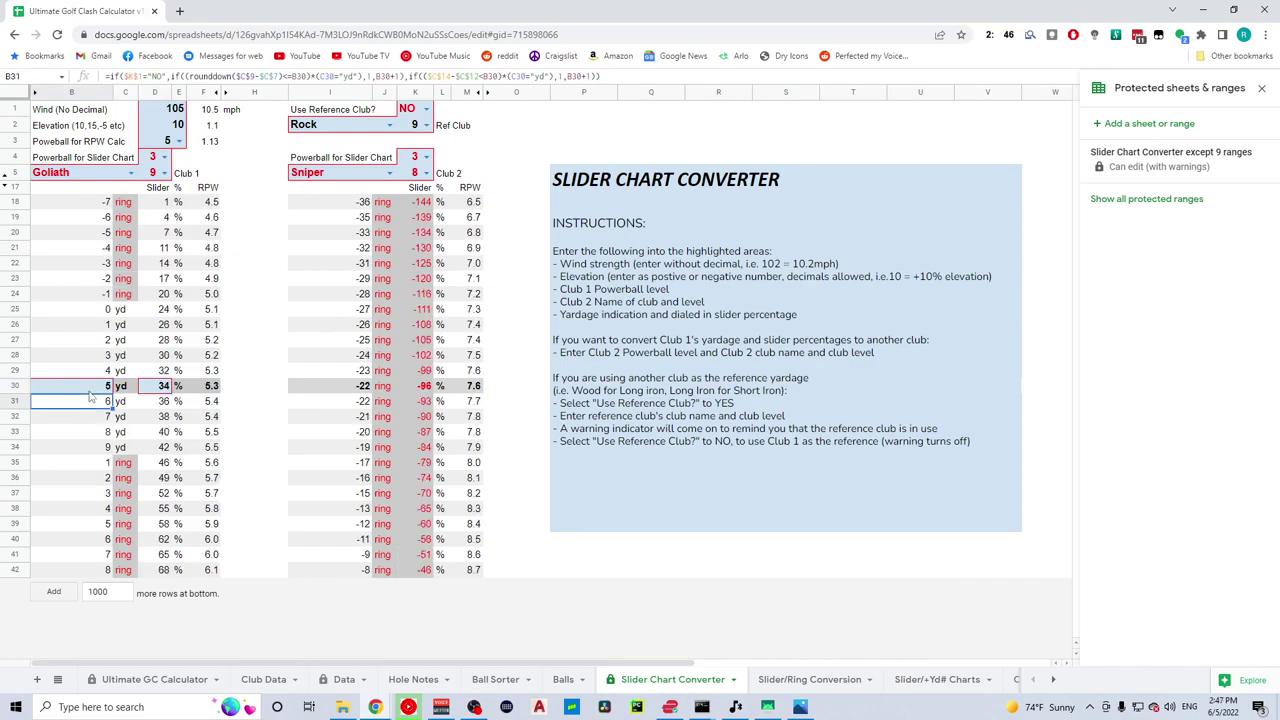
- Recheck the Hole 9 guide in Photos and set the RPW powerball to 3 and the elevation to 0 in Google Sheets
{"action": "key", "text": "alt+Tab"}
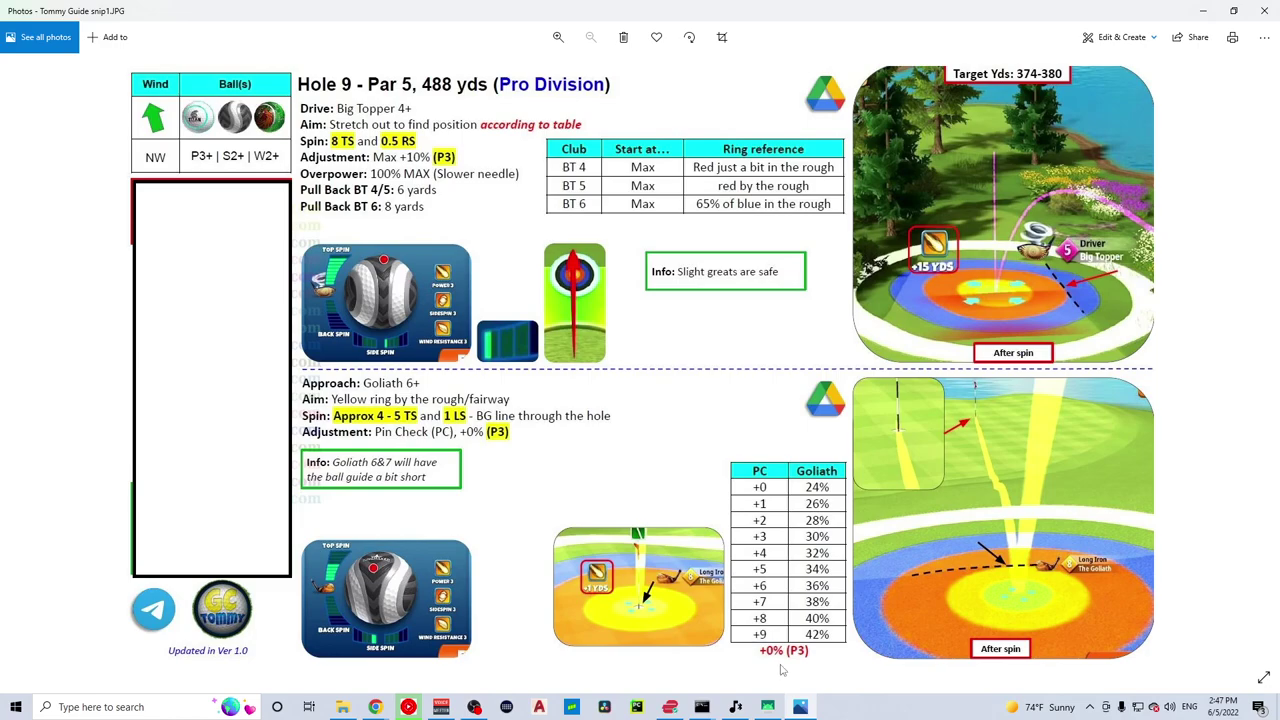
{"action": "key", "text": "alt+Tab"}
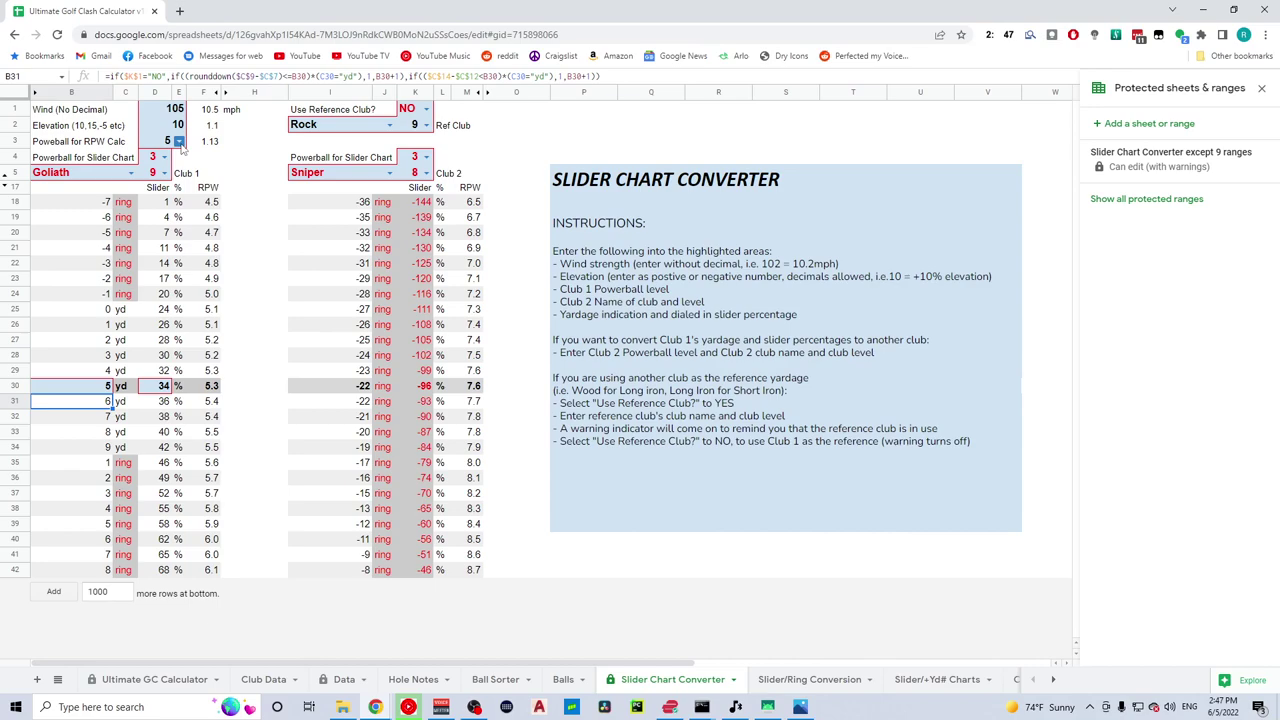
{"action": "left_click", "coordinate": [179, 141]}
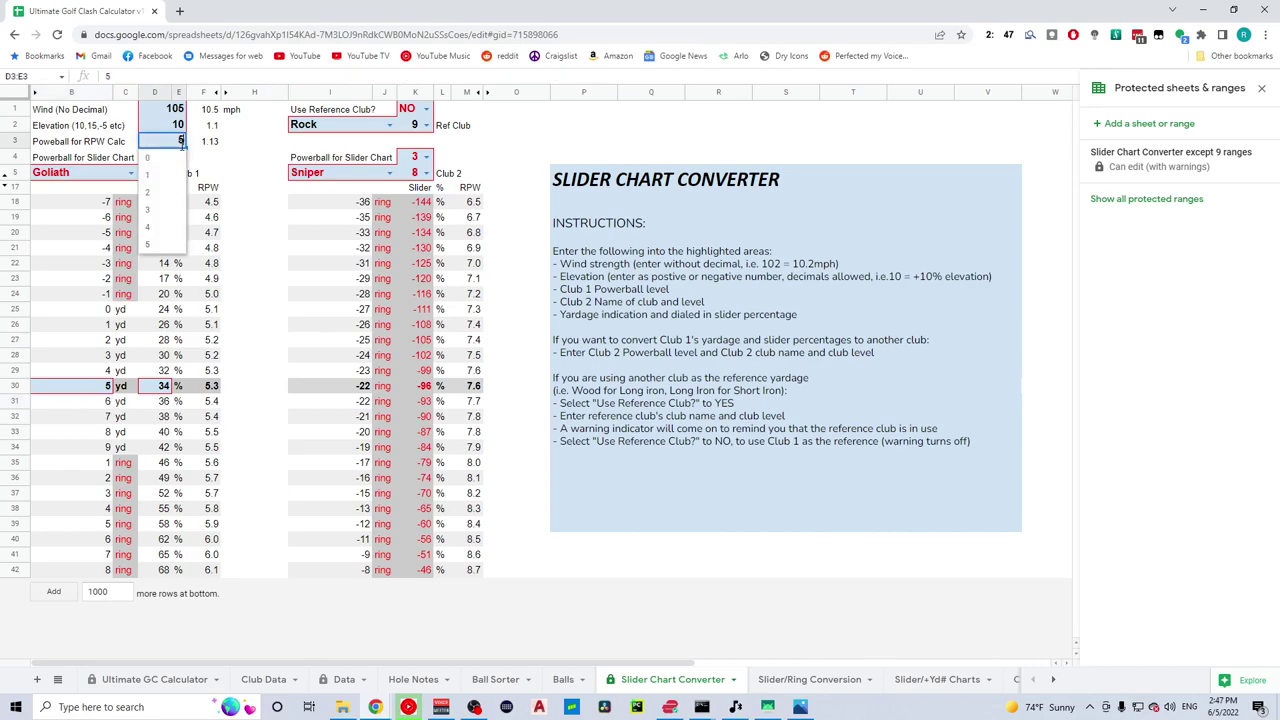
{"action": "left_click", "coordinate": [168, 212]}
{"action": "left_click", "coordinate": [176, 126]}
{"action": "type", "text": "0"}
{"action": "key", "text": "Return"}
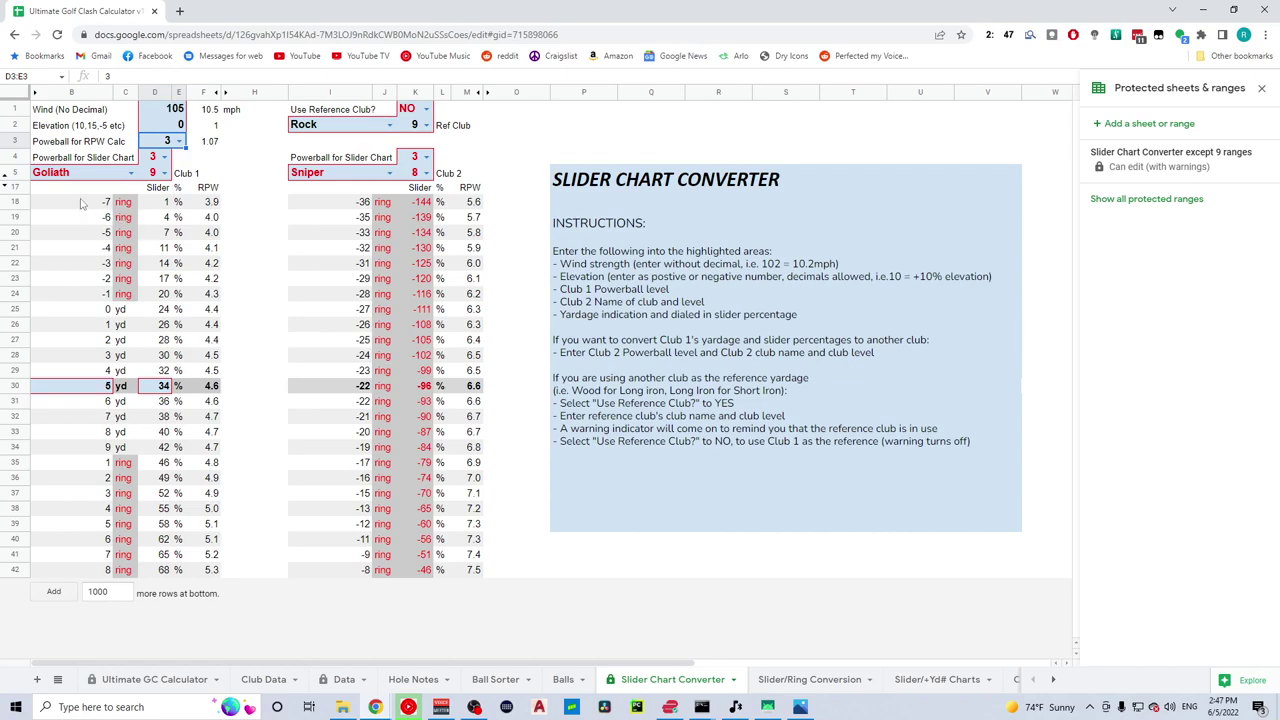
- Examine Club 1's yardage, slider and RPW columns together with the wind, elevation and powerball inputs
{"action": "left_click_drag", "start_coordinate": [80, 202], "coordinate": [91, 574]}
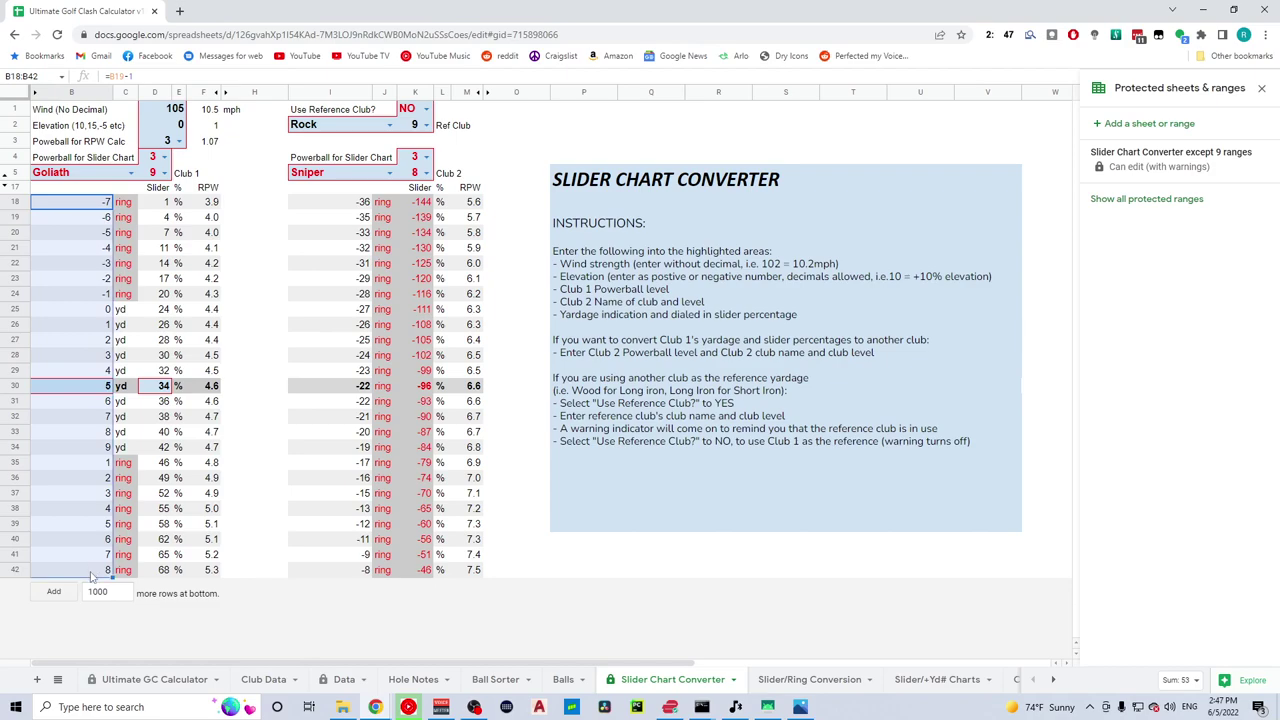
{"action": "left_click_drag", "start_coordinate": [162, 203], "coordinate": [180, 575]}
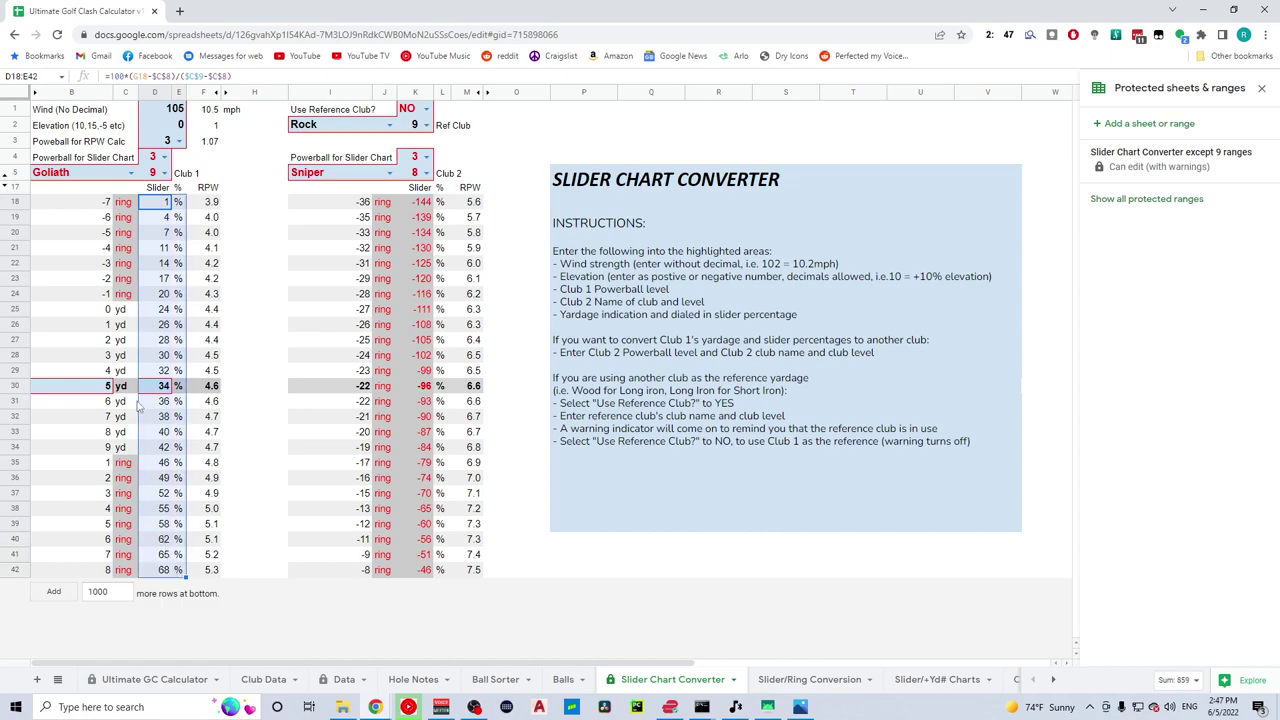
{"action": "left_click_drag", "start_coordinate": [173, 115], "coordinate": [180, 143]}
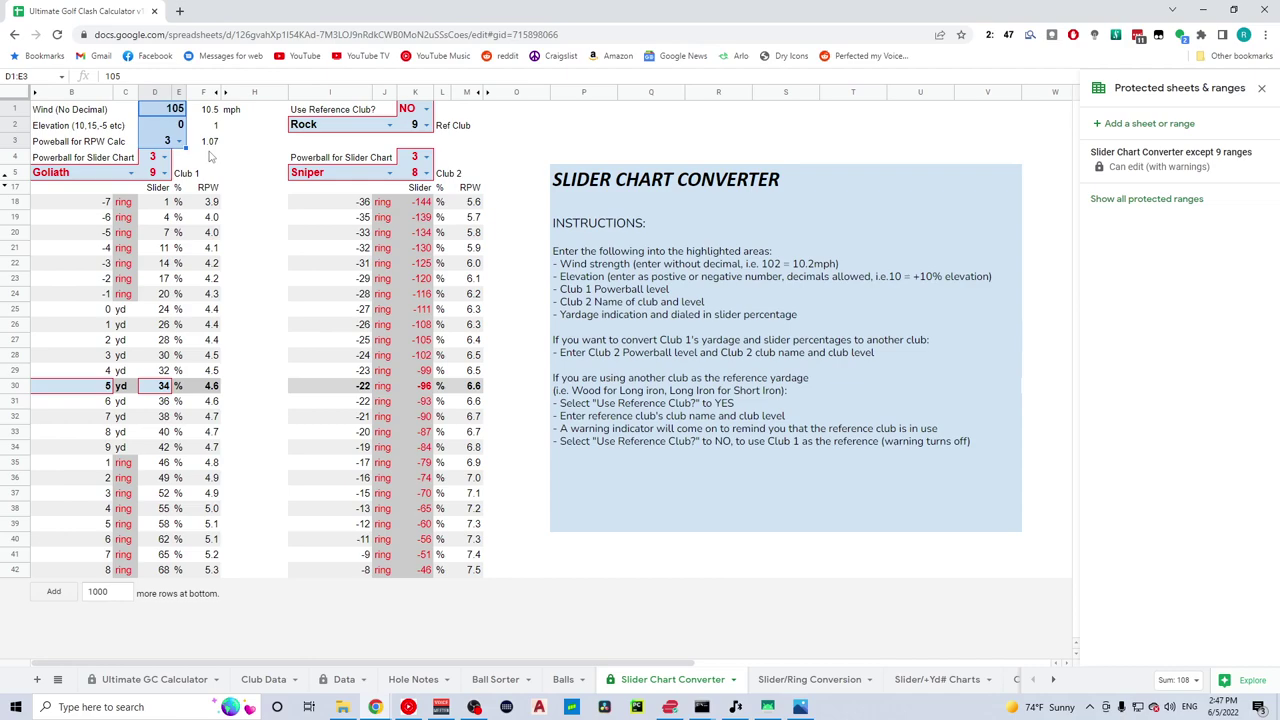
{"action": "left_click_drag", "start_coordinate": [215, 207], "coordinate": [205, 573]}
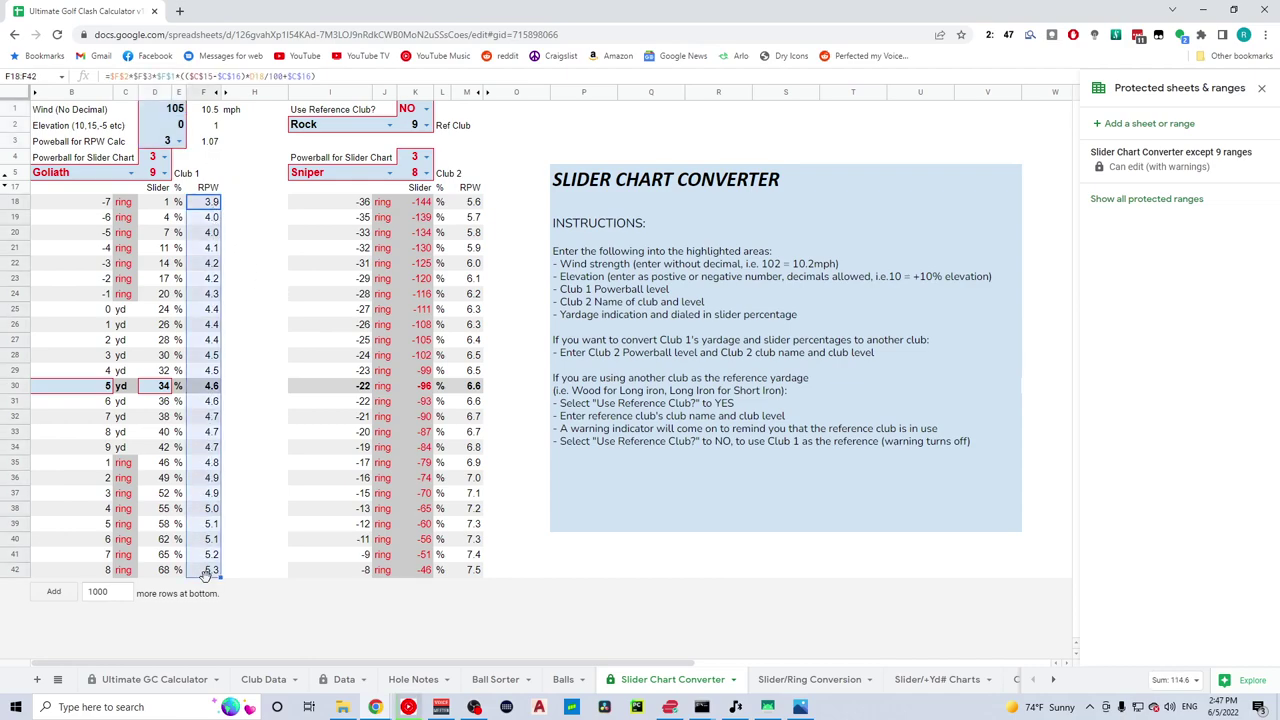
- Examine Club 1's negative ring rows above 0 yd, including the slider and RPW of the -7 ring row
{"action": "left_click", "coordinate": [118, 310]}
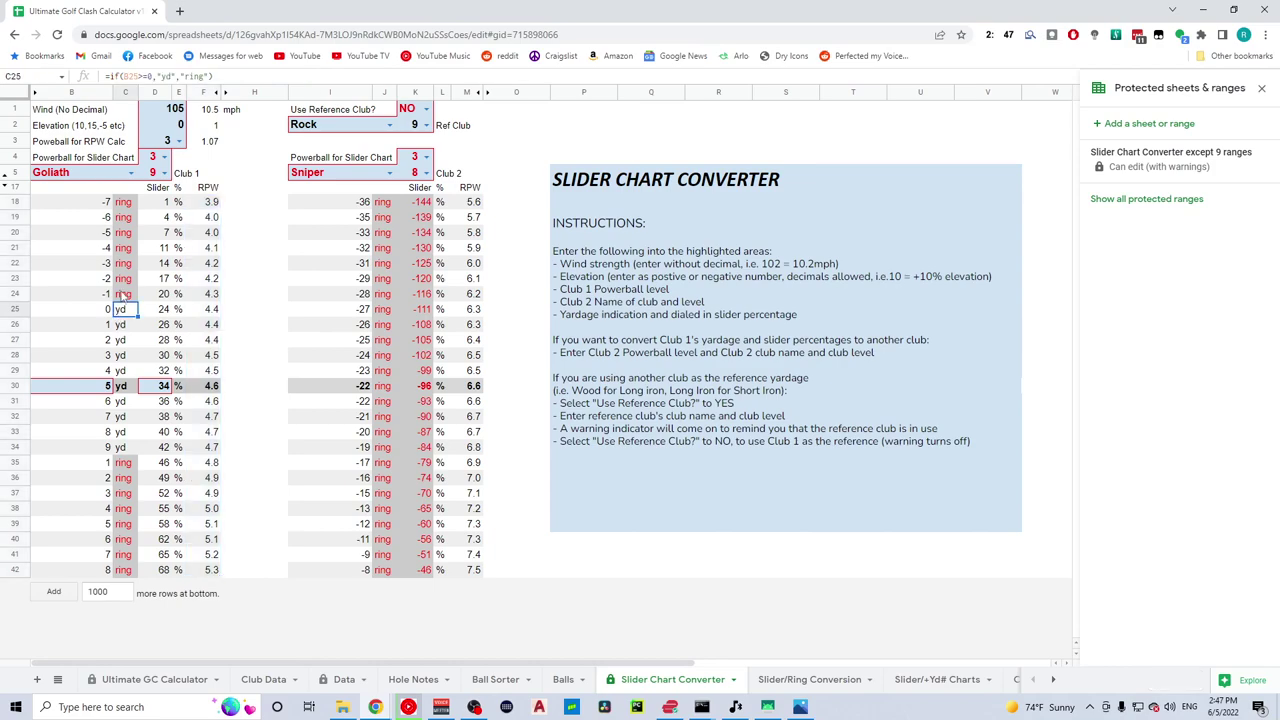
{"action": "left_click_drag", "start_coordinate": [122, 296], "coordinate": [121, 202]}
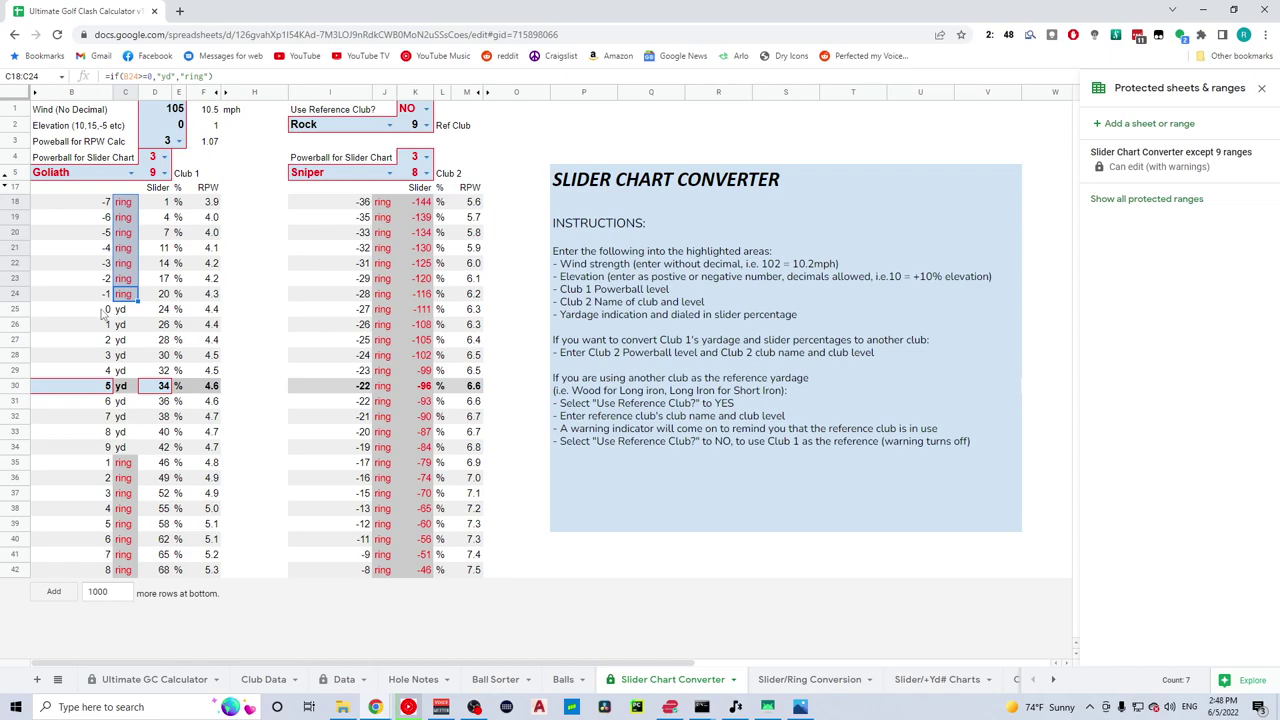
{"action": "left_click", "coordinate": [98, 197]}
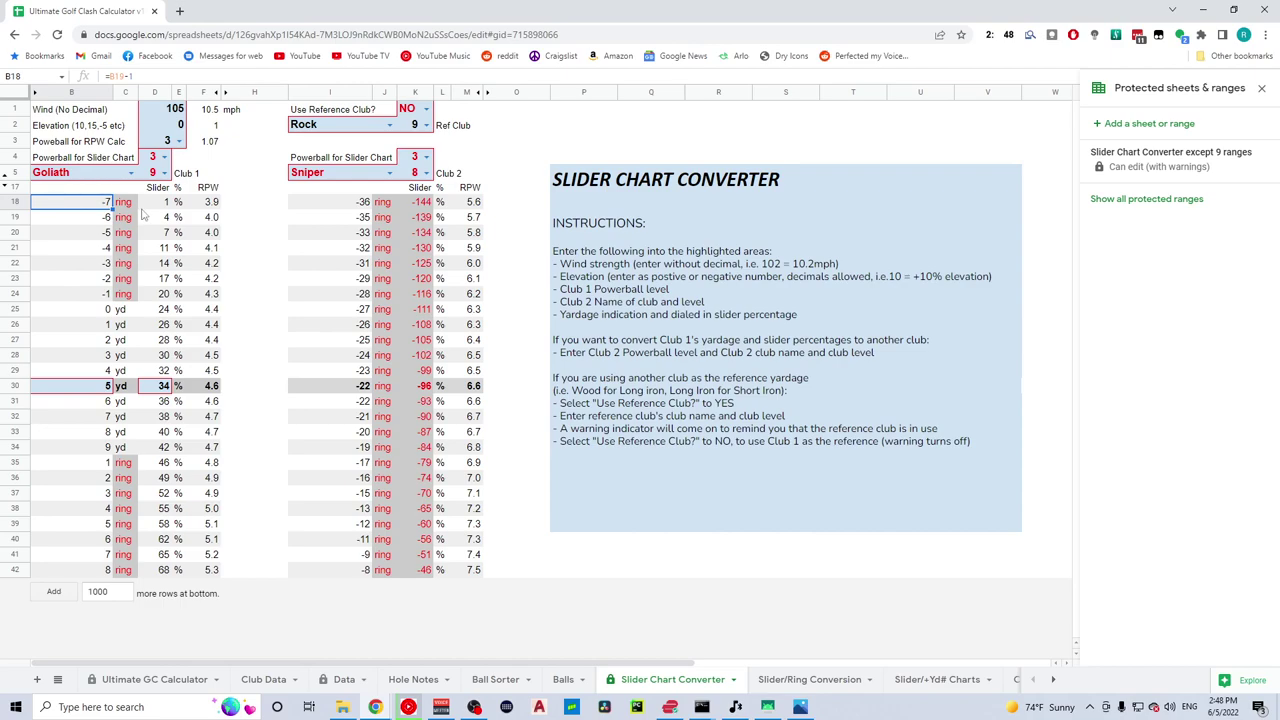
{"action": "left_click", "coordinate": [168, 202]}
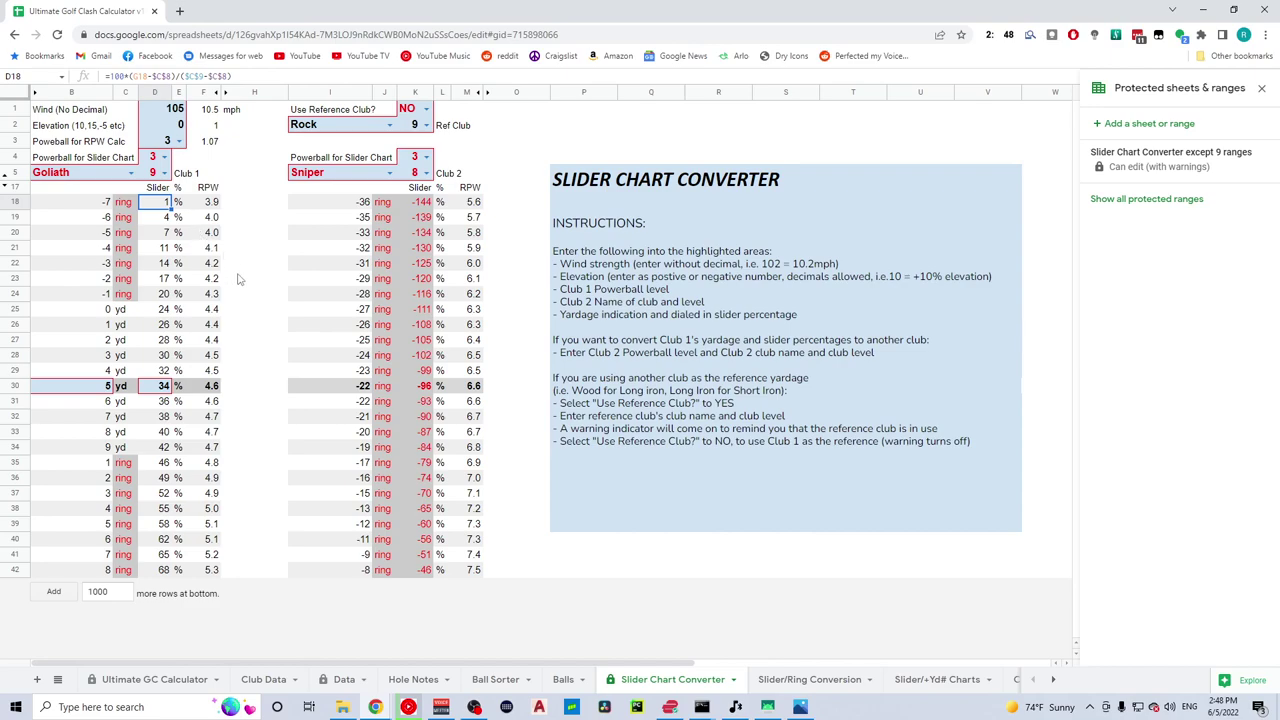
{"action": "left_click", "coordinate": [210, 205]}
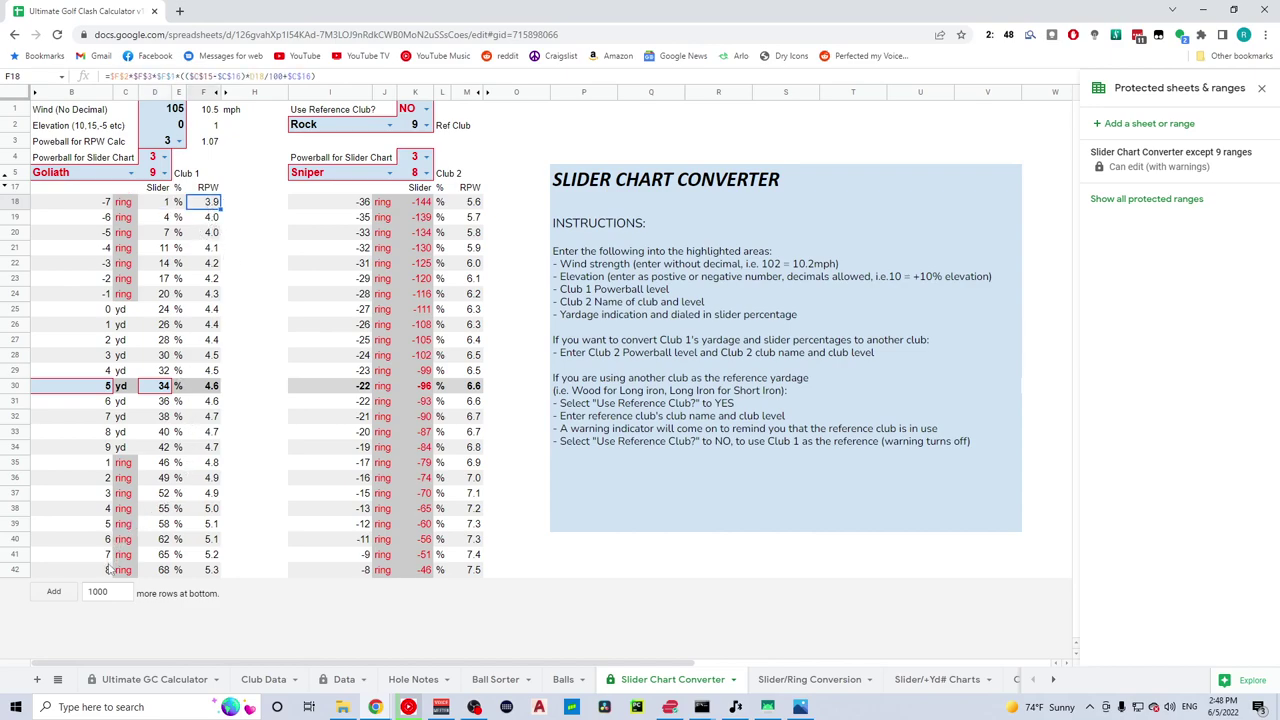
- Examine the slider percentage and RPW in Club 1's 3 ring row
{"action": "left_click", "coordinate": [106, 496]}
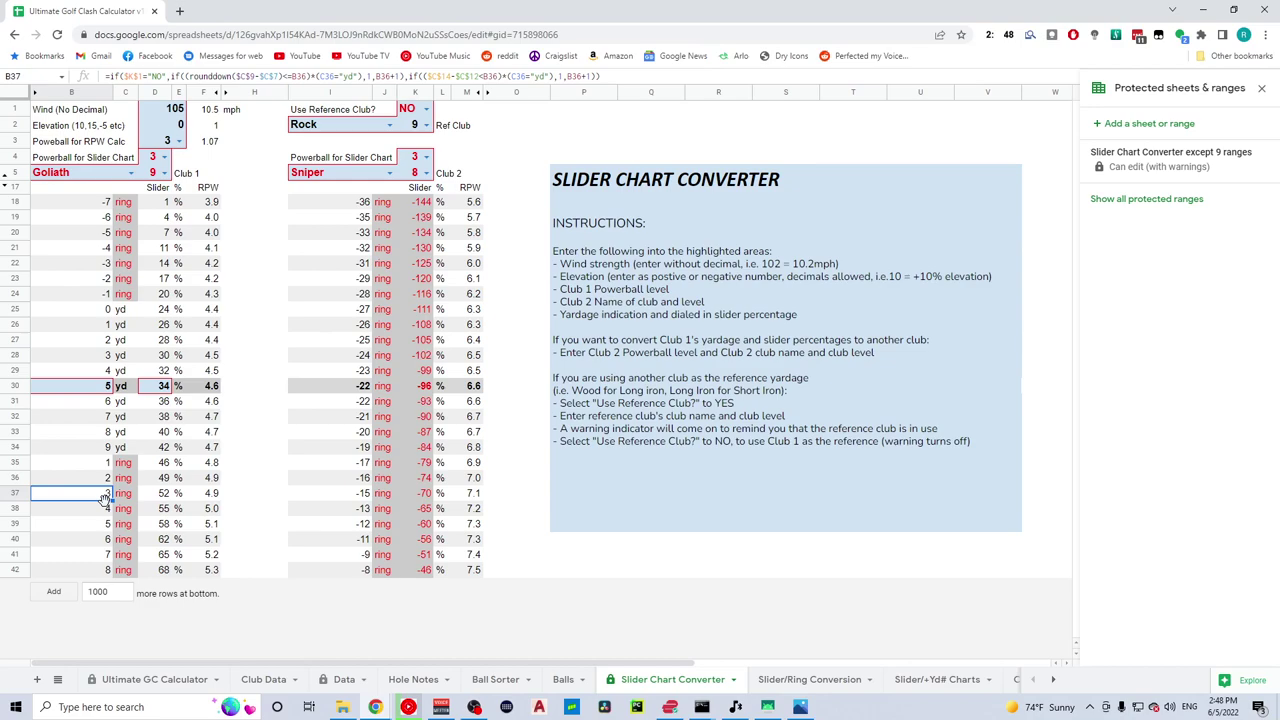
{"action": "key", "text": "Right"}
{"action": "key", "text": "Right"}
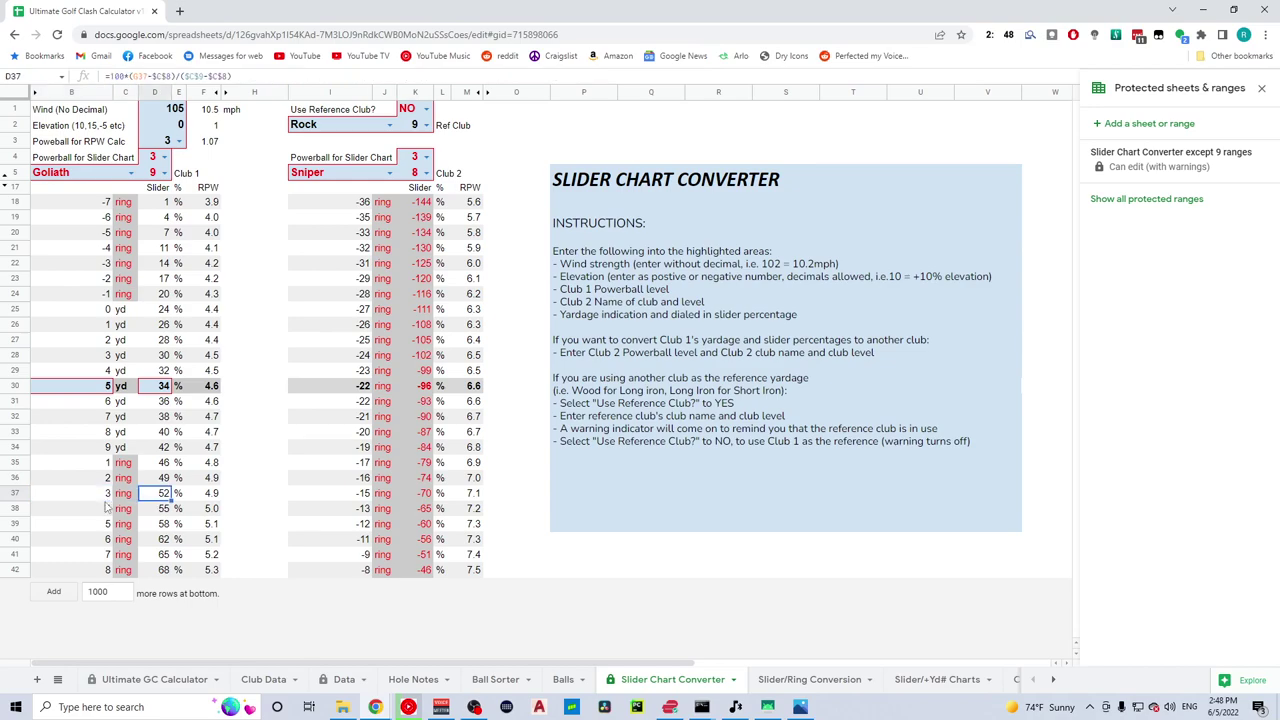
{"action": "key", "text": "Right"}
{"action": "key", "text": "Right"}
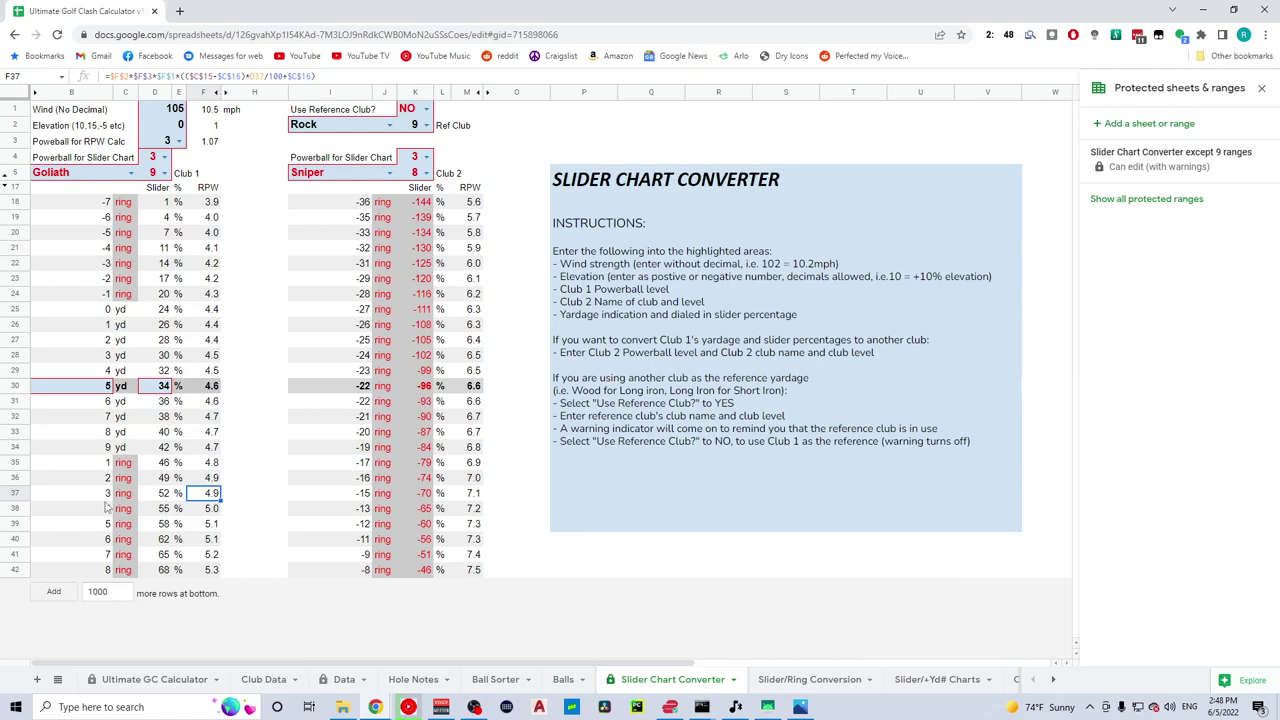
- Display the Hole 3 guide in Photos and set Club 1 to Sniper level 10 with slider chart powerball 3 in Google Sheets
{"action": "key", "text": "alt+Tab"}
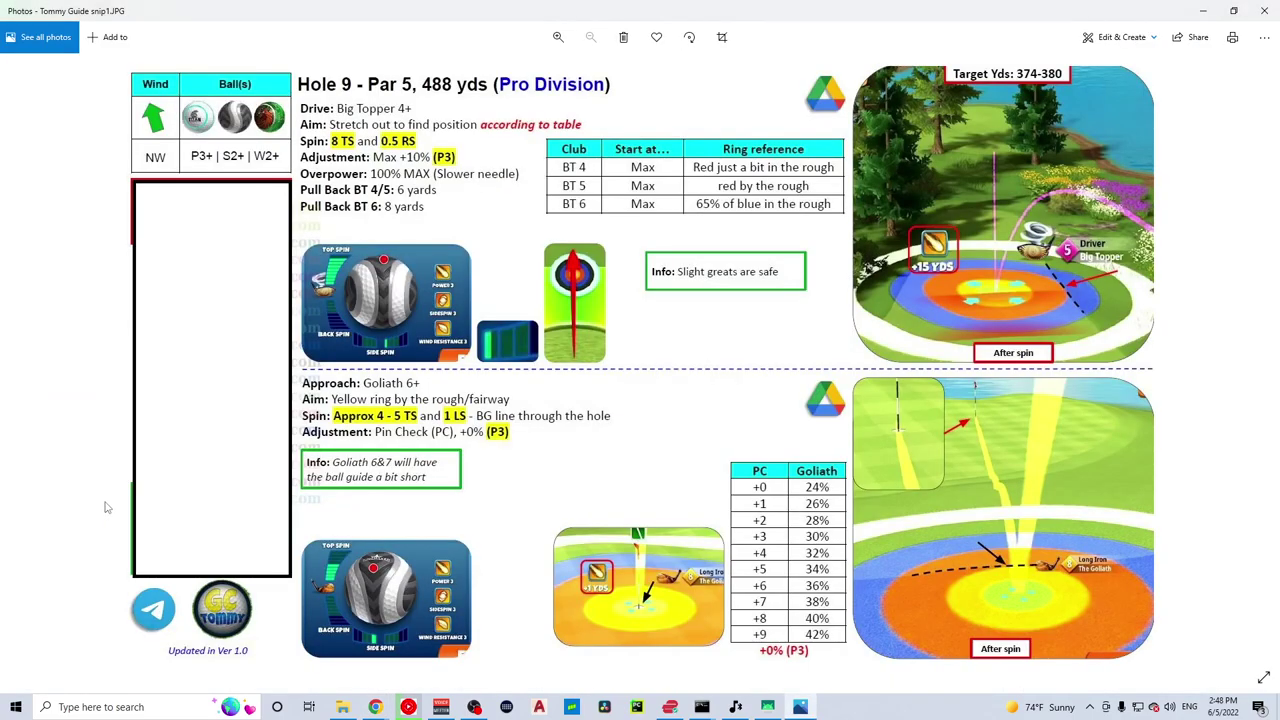
{"action": "key", "text": "Right"}
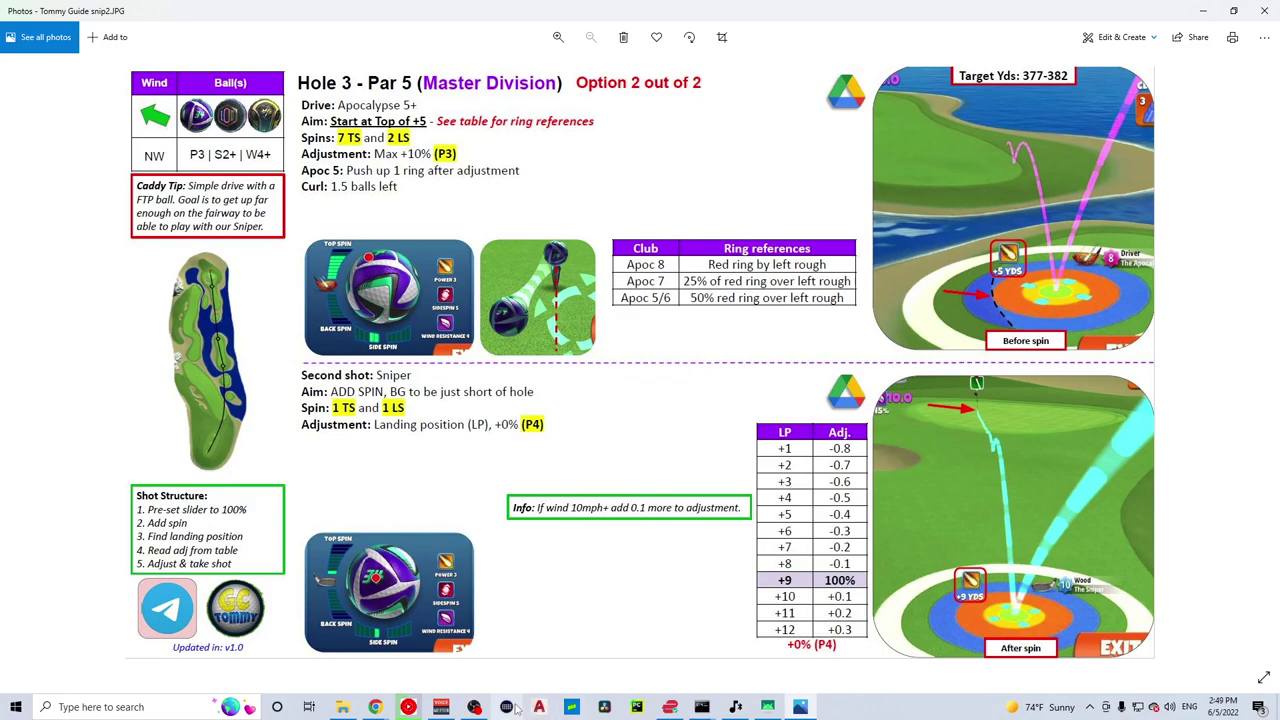
{"action": "key", "text": "alt+Tab"}
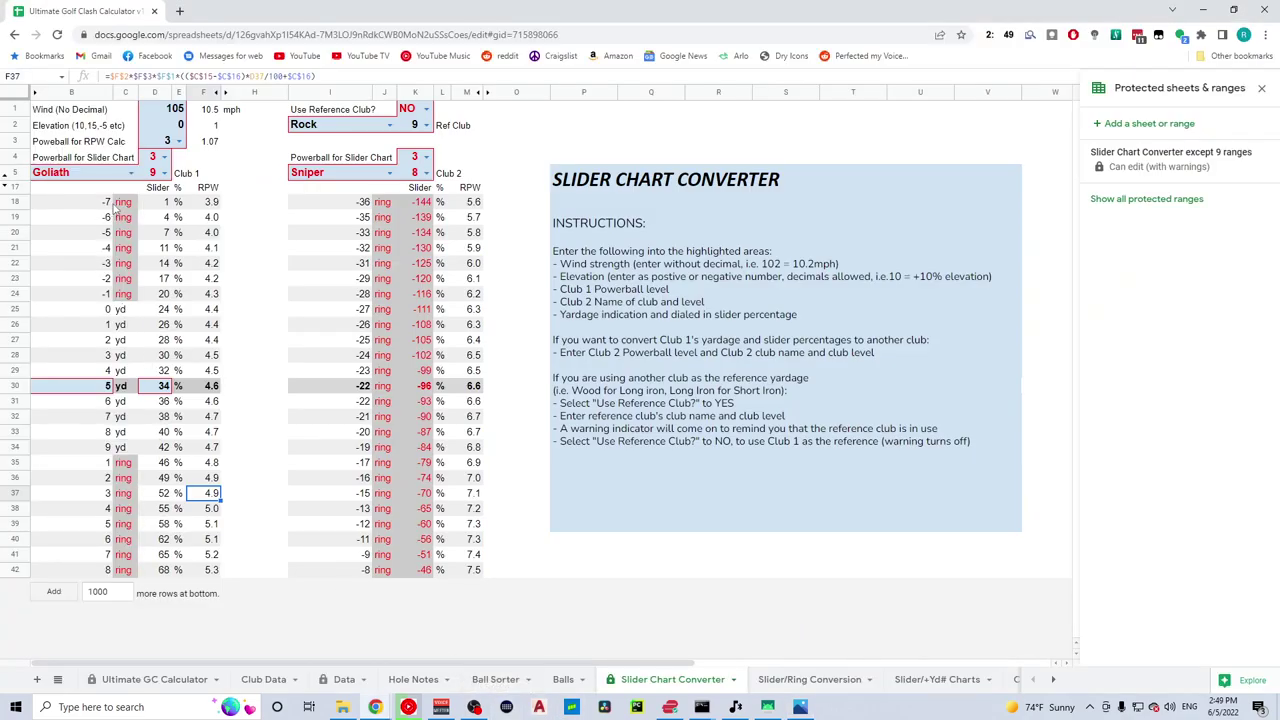
{"action": "left_click", "coordinate": [130, 172]}
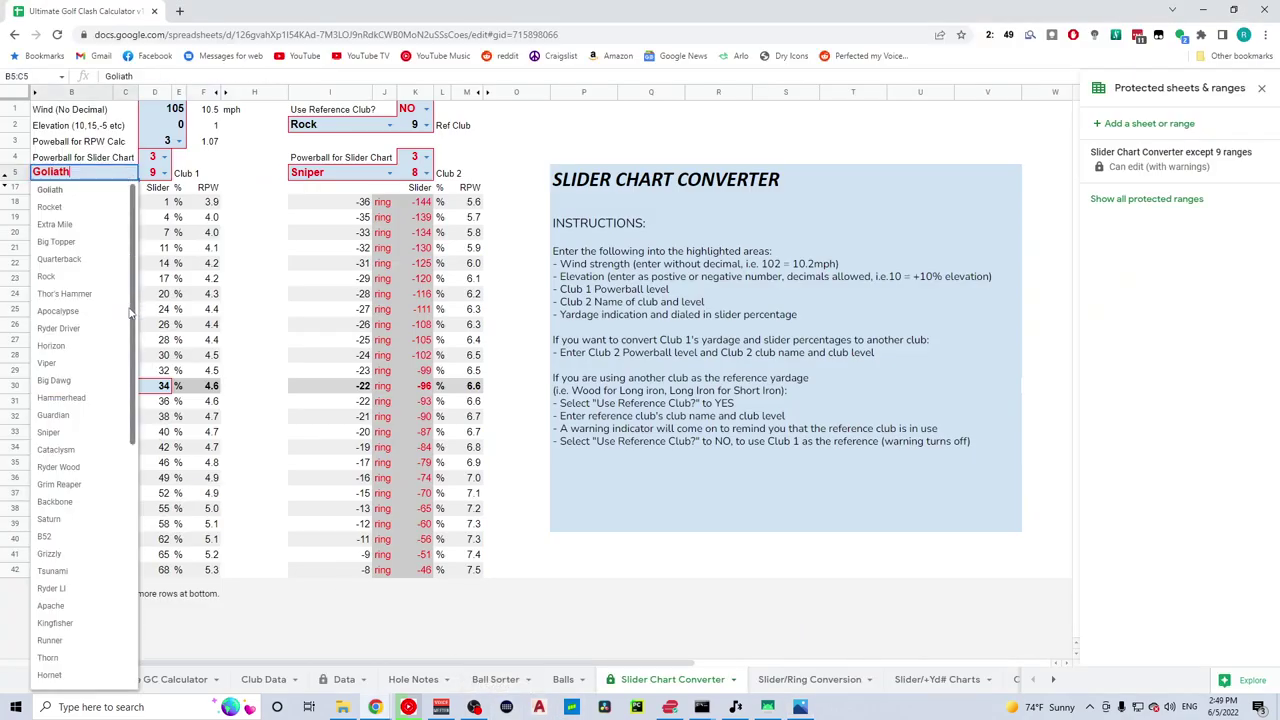
{"action": "left_click", "coordinate": [90, 433]}
{"action": "left_click", "coordinate": [165, 172]}
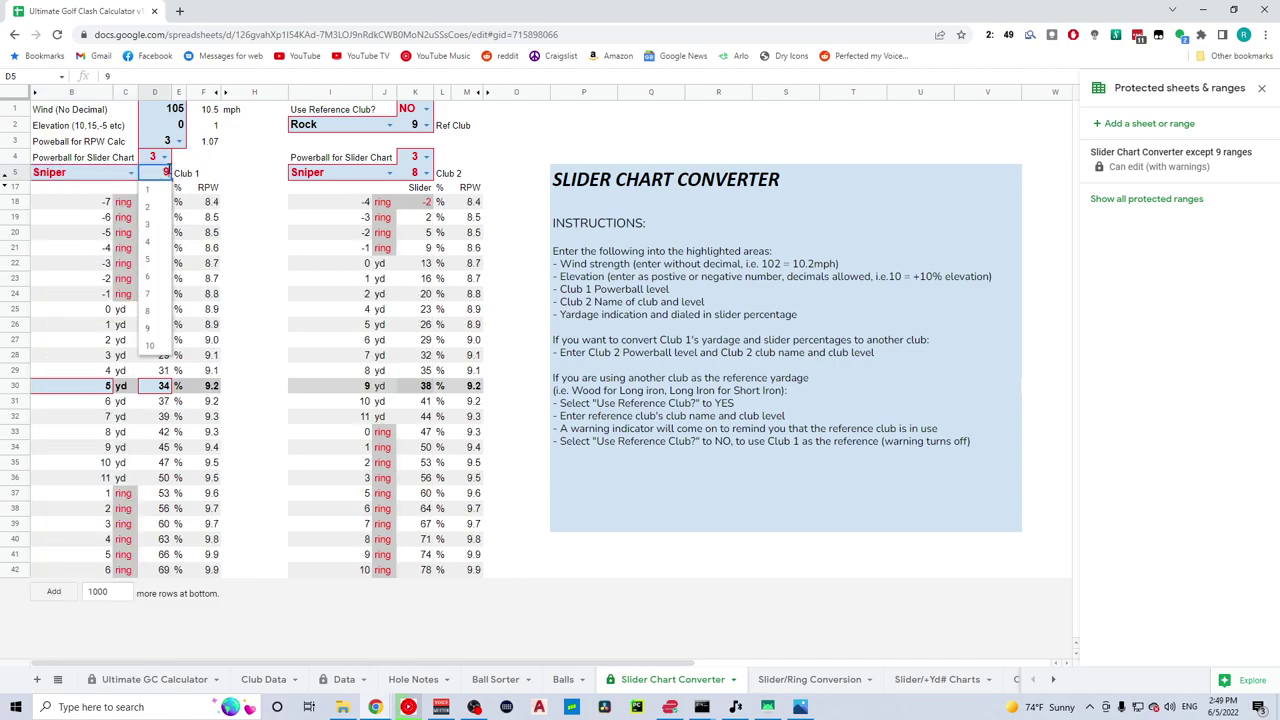
{"action": "left_click", "coordinate": [149, 345]}
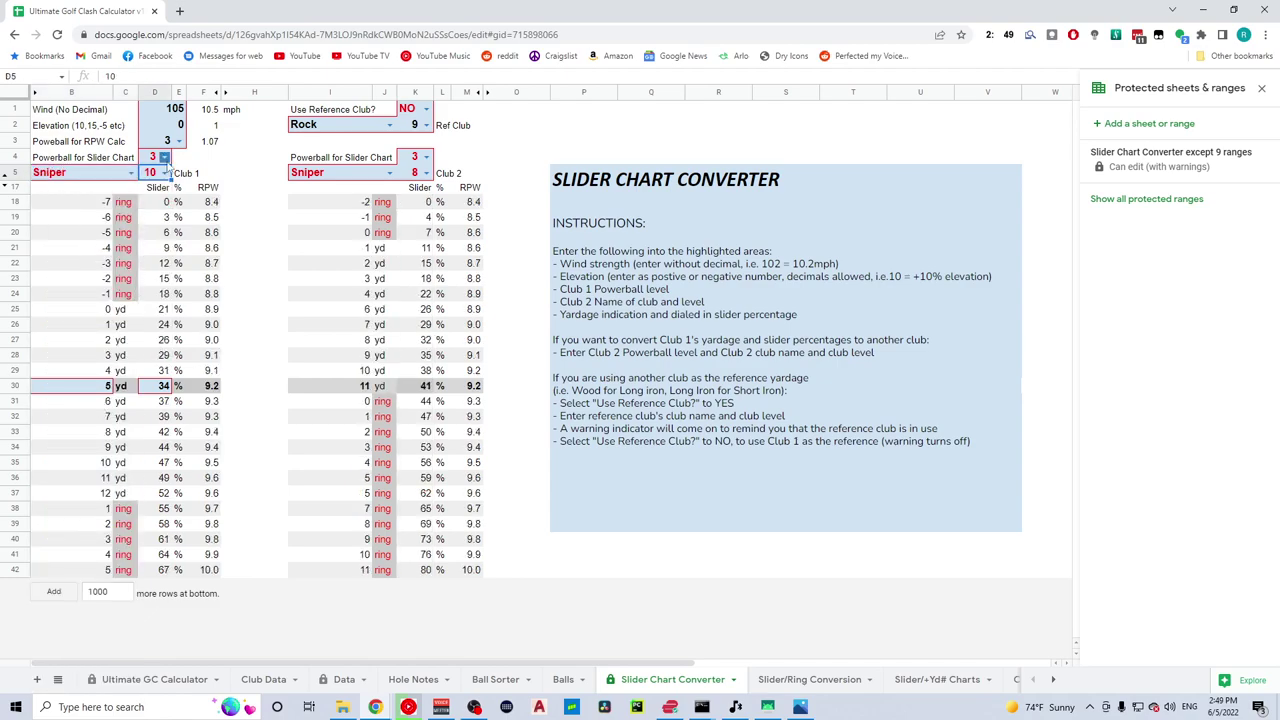
{"action": "left_click", "coordinate": [165, 157]}
{"action": "left_click", "coordinate": [158, 236]}
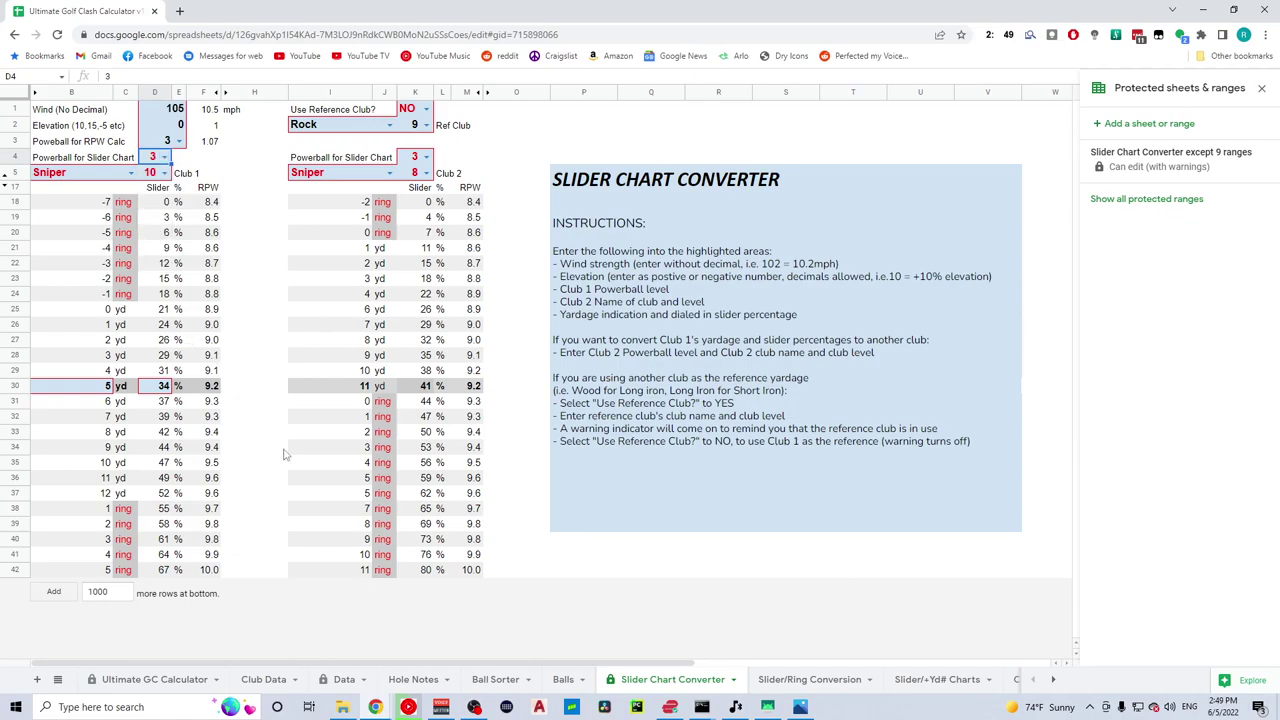
- Check the Hole 3 guide in Photos and enter 9 yd at 100% as Club 1's reference yardage and slider in Google Sheets
{"action": "key", "text": "alt+Tab"}
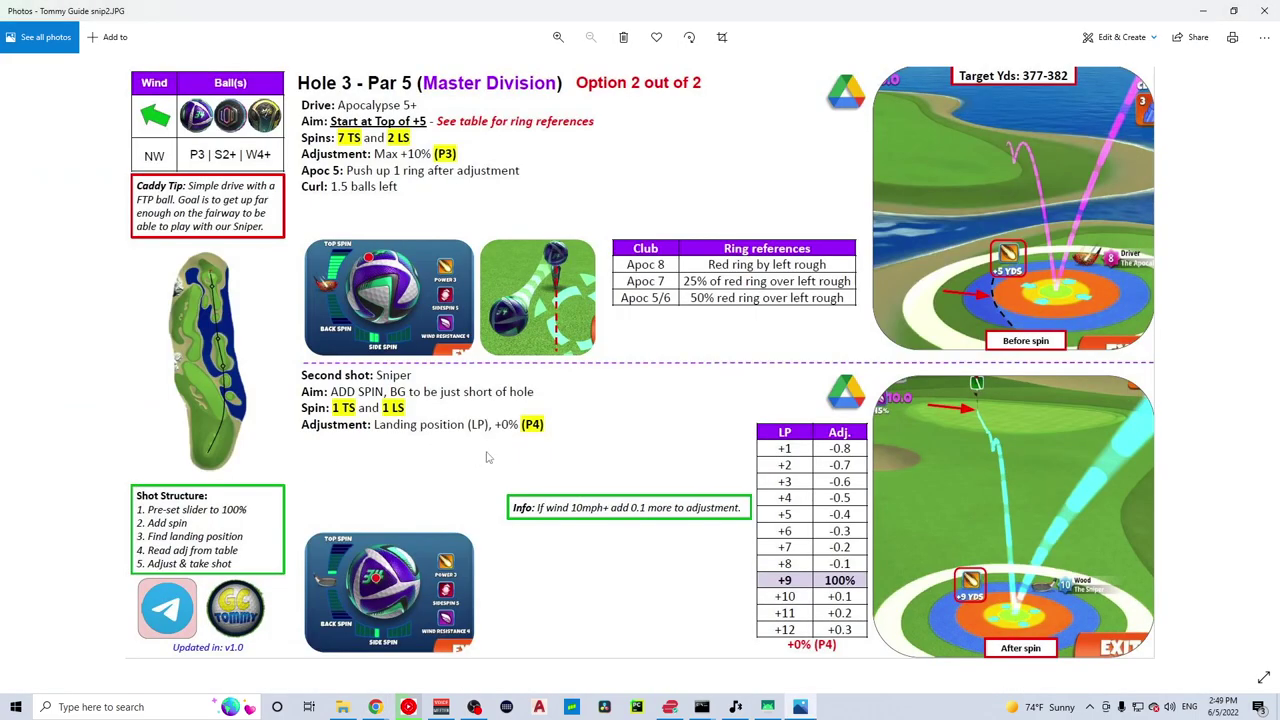
{"action": "key", "text": "alt+Tab"}
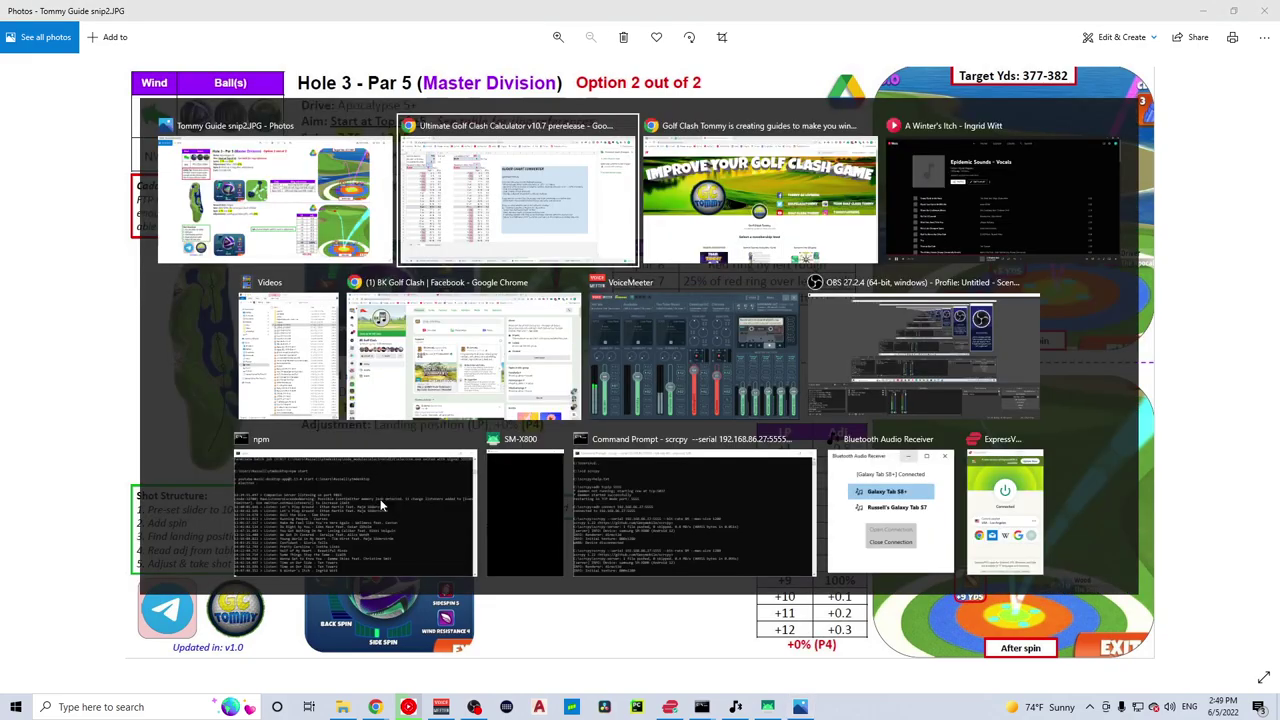
{"action": "left_click", "coordinate": [97, 394]}
{"action": "type", "text": "9"}
{"action": "key", "text": "Tab"}
{"action": "key", "text": "Tab"}
{"action": "type", "text": "100"}
{"action": "key", "text": "Return"}
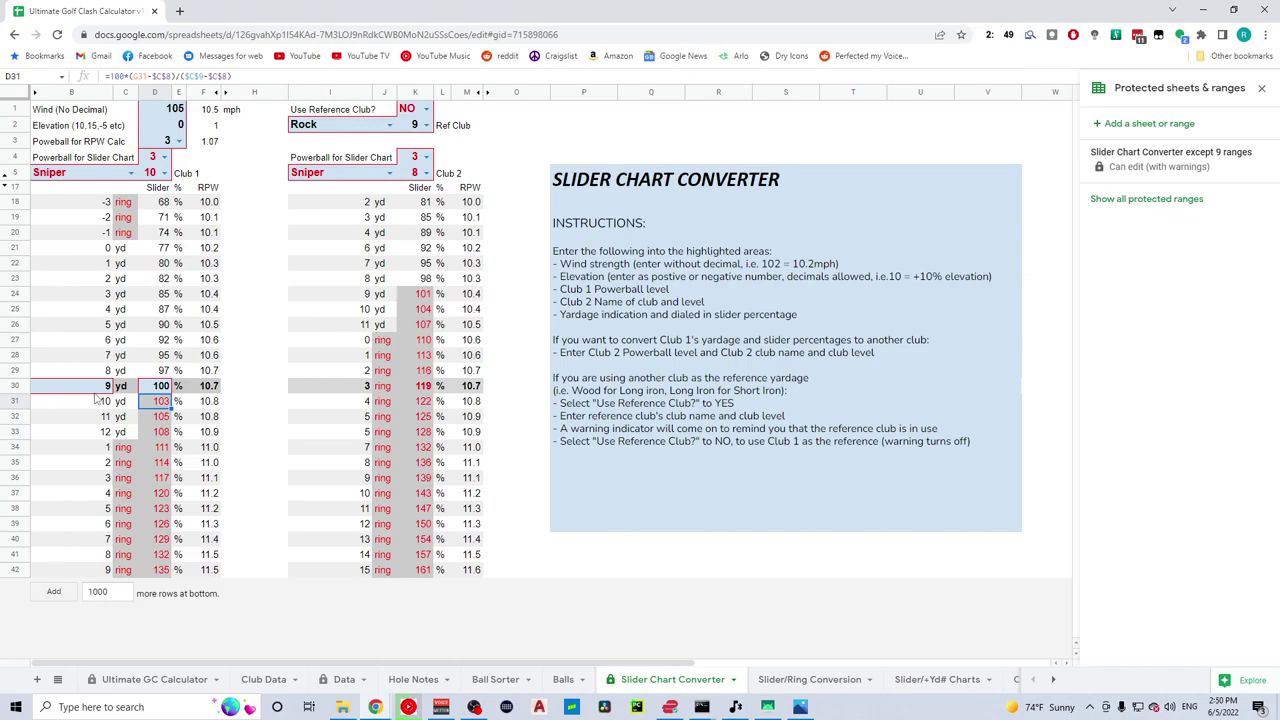
- Check the Hole 3 guide's Sniper adjustment table in Photos against the Google Sheets chart and set the powerball for RPW calculation to 4
{"action": "key", "text": "alt+Tab"}
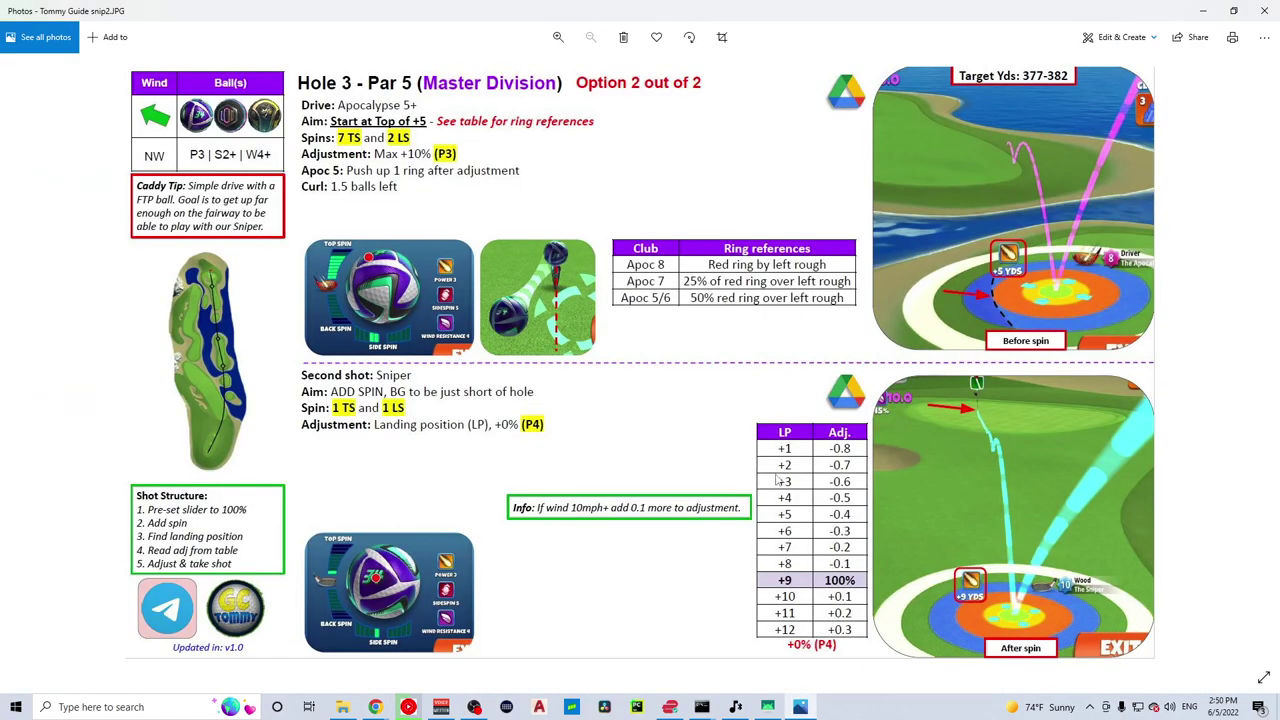
{"action": "key", "text": "alt+Tab"}
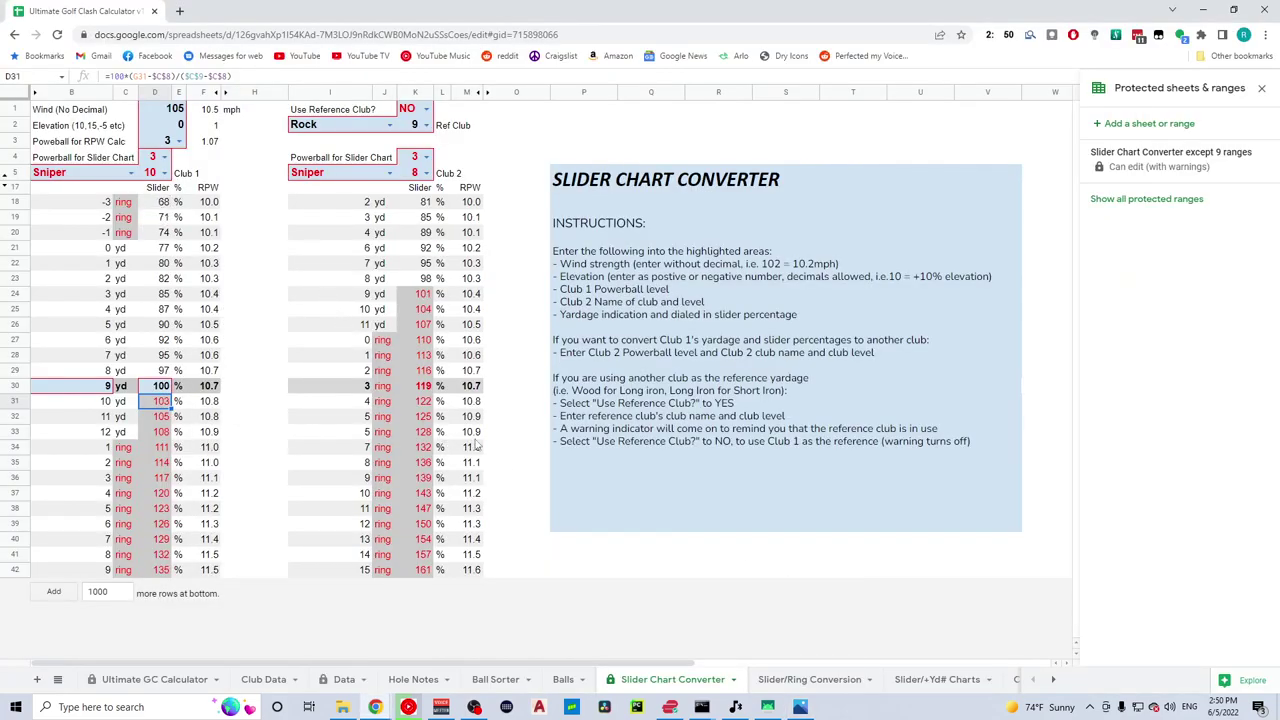
{"action": "key", "text": "alt+Tab"}
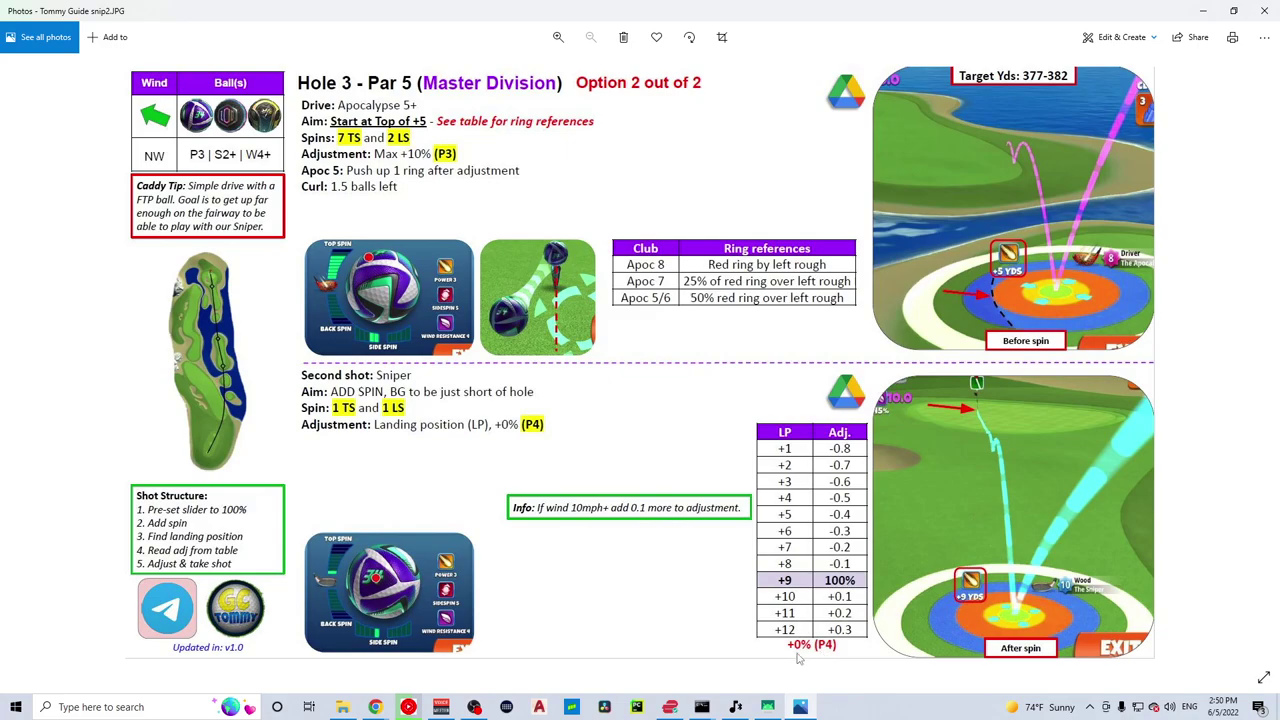
{"action": "key", "text": "alt+Tab"}
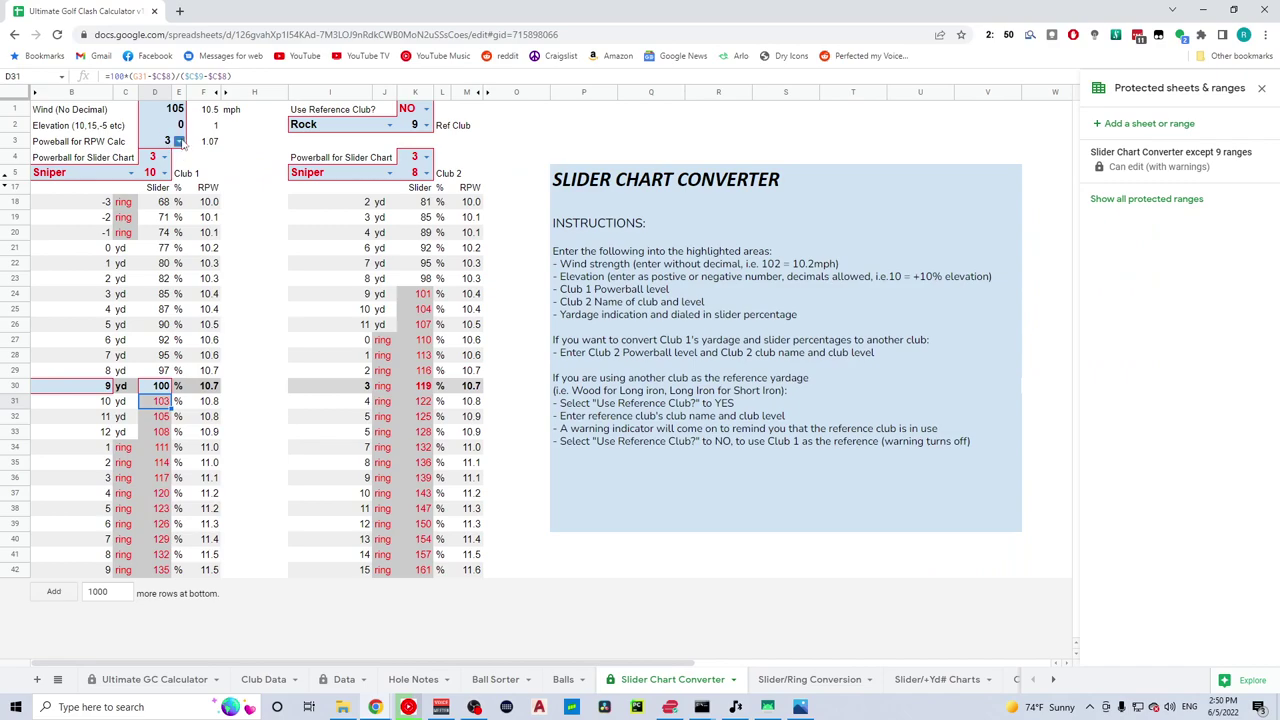
{"action": "left_click", "coordinate": [179, 141]}
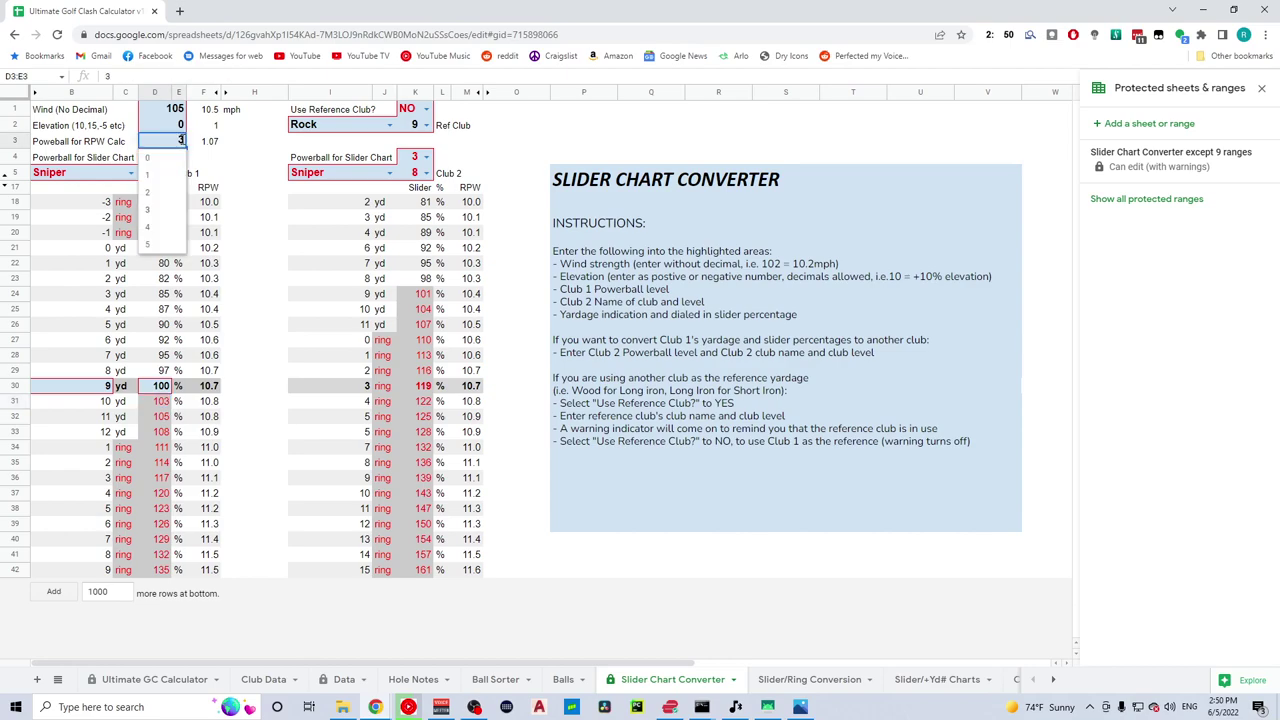
{"action": "left_click", "coordinate": [170, 229]}
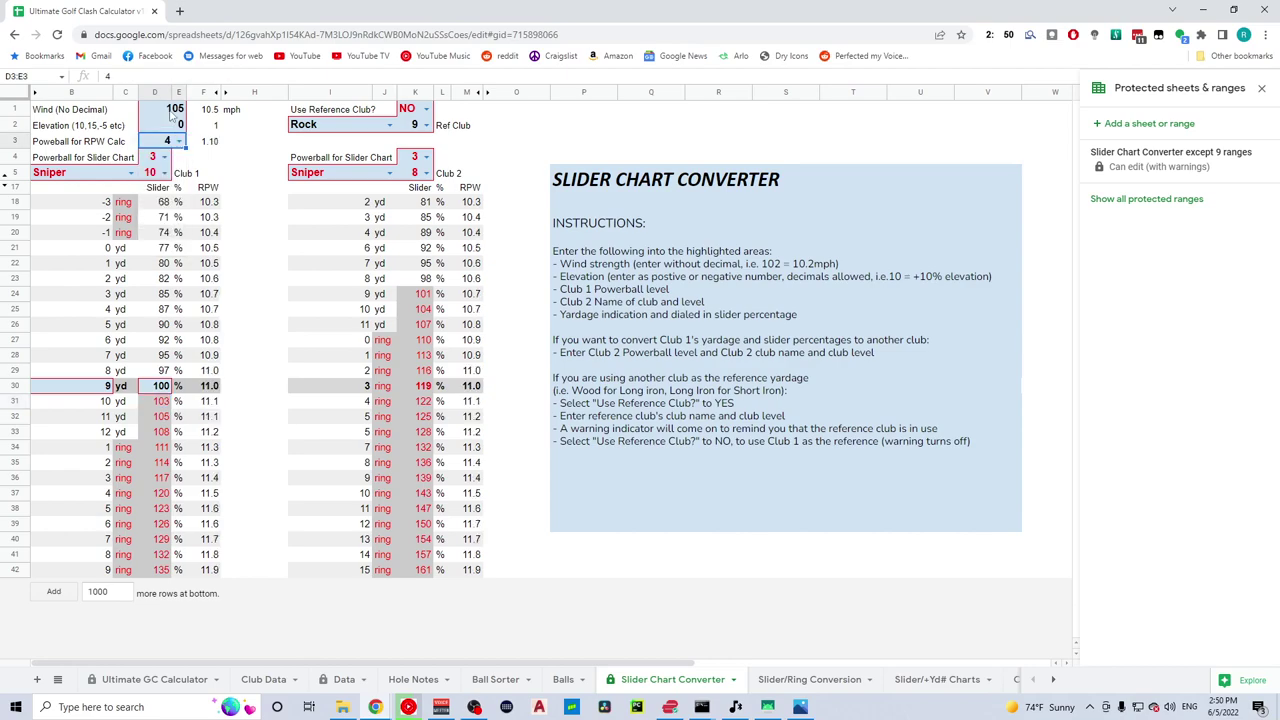
{"action": "left_click", "coordinate": [174, 127]}
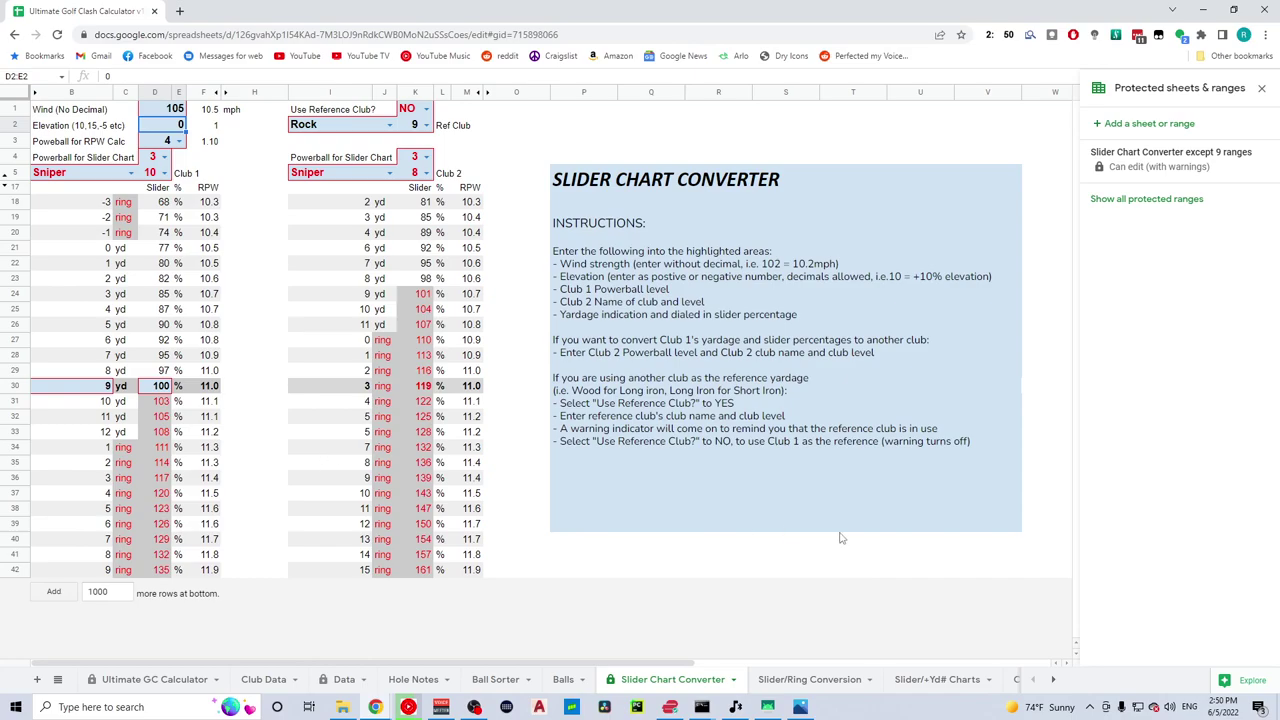
- Review the Hole 3 guide's landing positions in Photos, and examine Club 1's 1 ring and 3 ring rows and the latter's RPW in Google Sheets
{"action": "key", "text": "alt+Tab"}
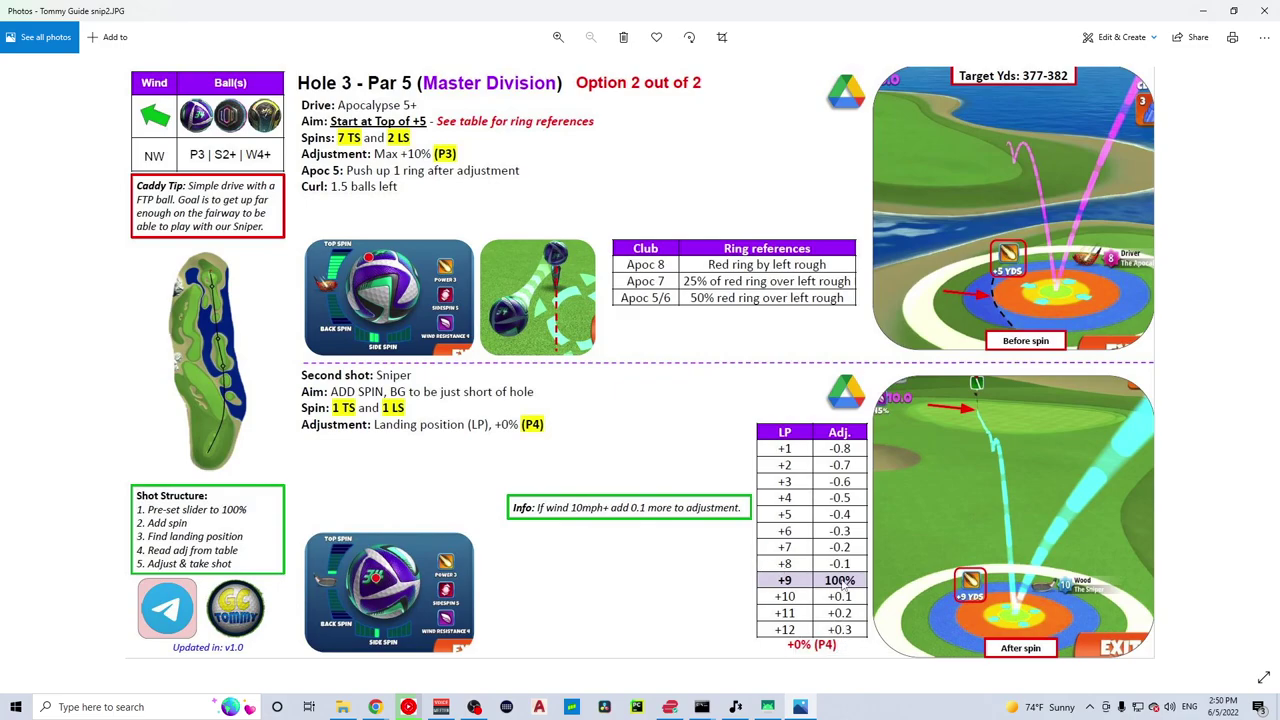
{"action": "key", "text": "alt+Tab"}
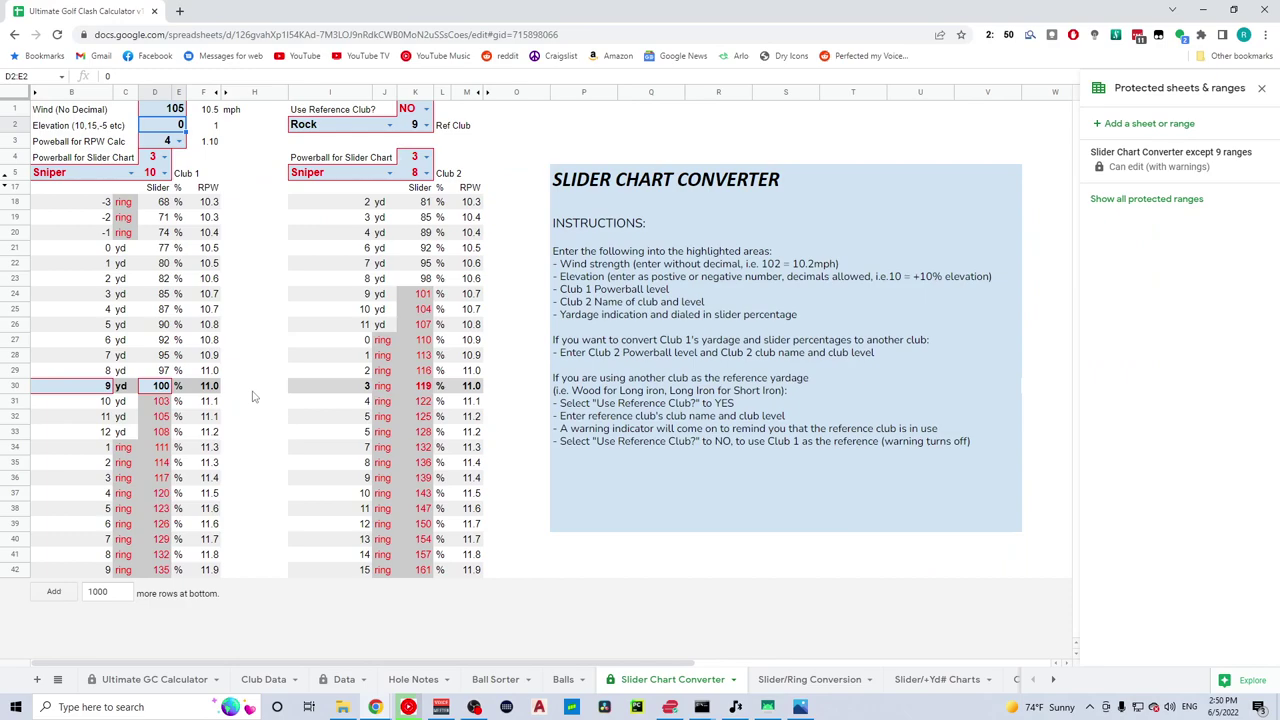
{"action": "key", "text": "Down"}
{"action": "key", "text": "Down"}
{"action": "key", "text": "Down"}
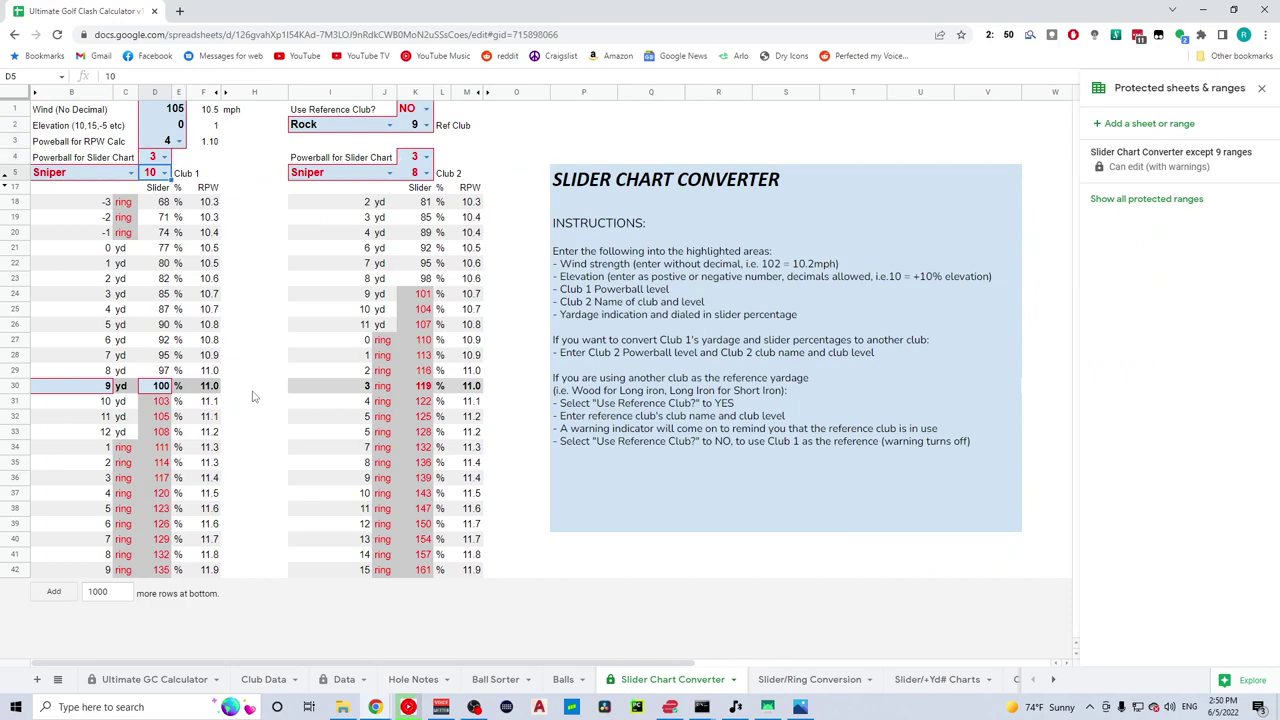
{"action": "left_click", "coordinate": [100, 449]}
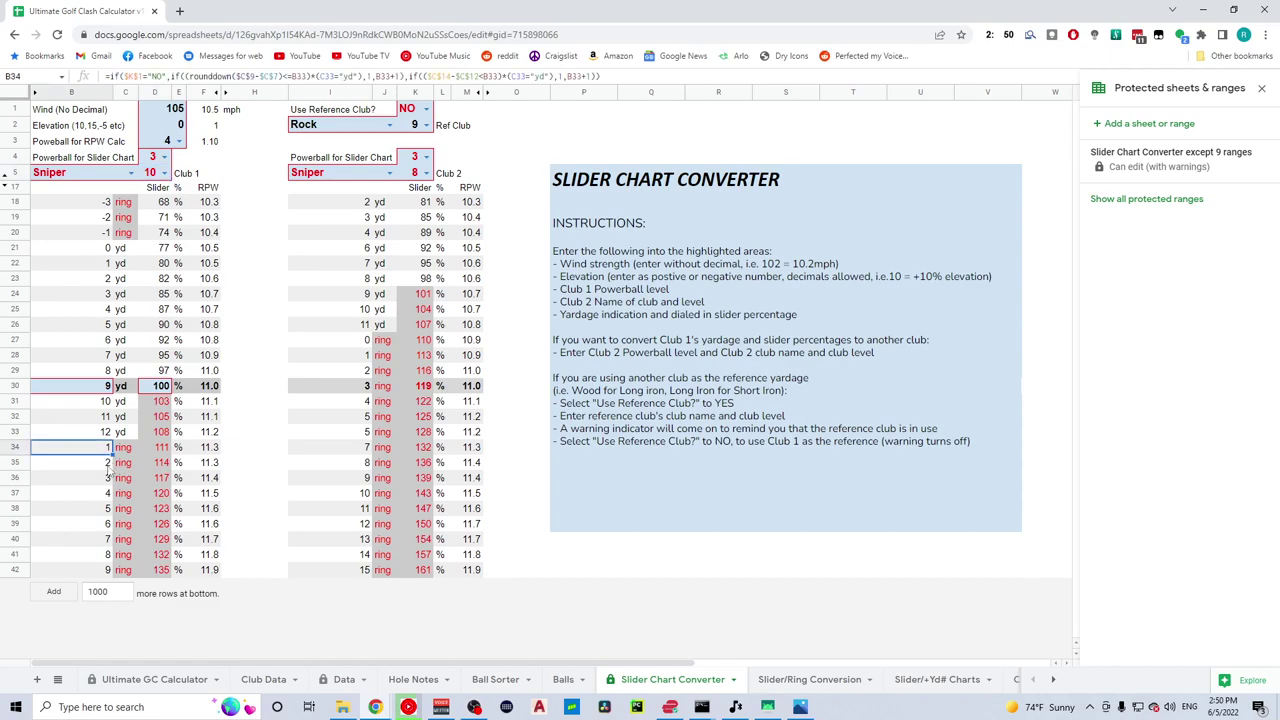
{"action": "left_click", "coordinate": [106, 480]}
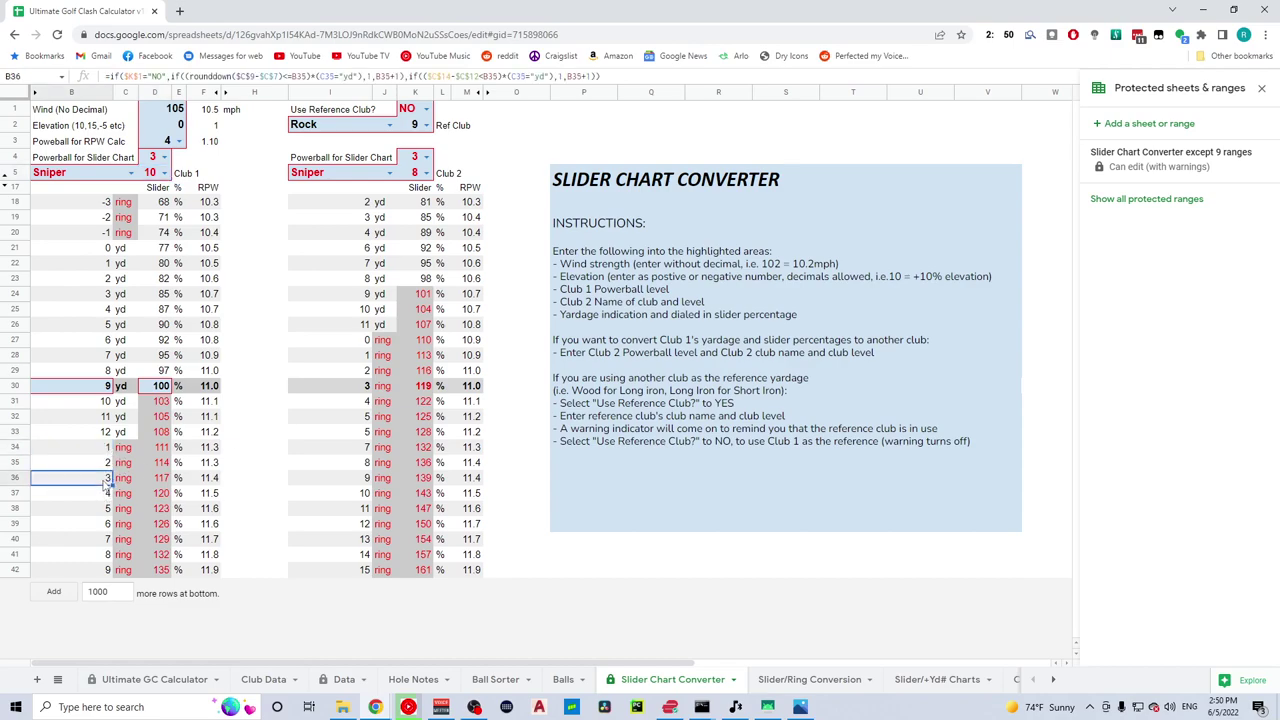
{"action": "left_click", "coordinate": [203, 481]}
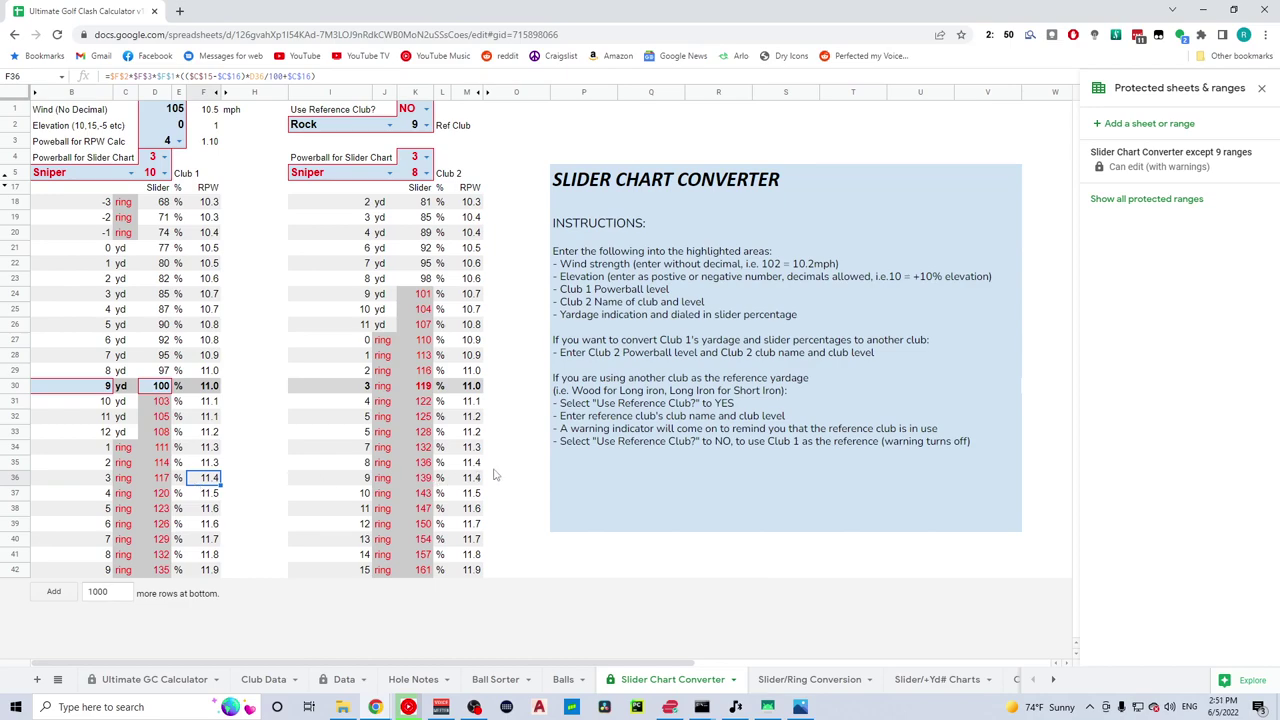
- Switch to Photos and display the Hole 8 guide
{"action": "key", "text": "alt+Tab"}
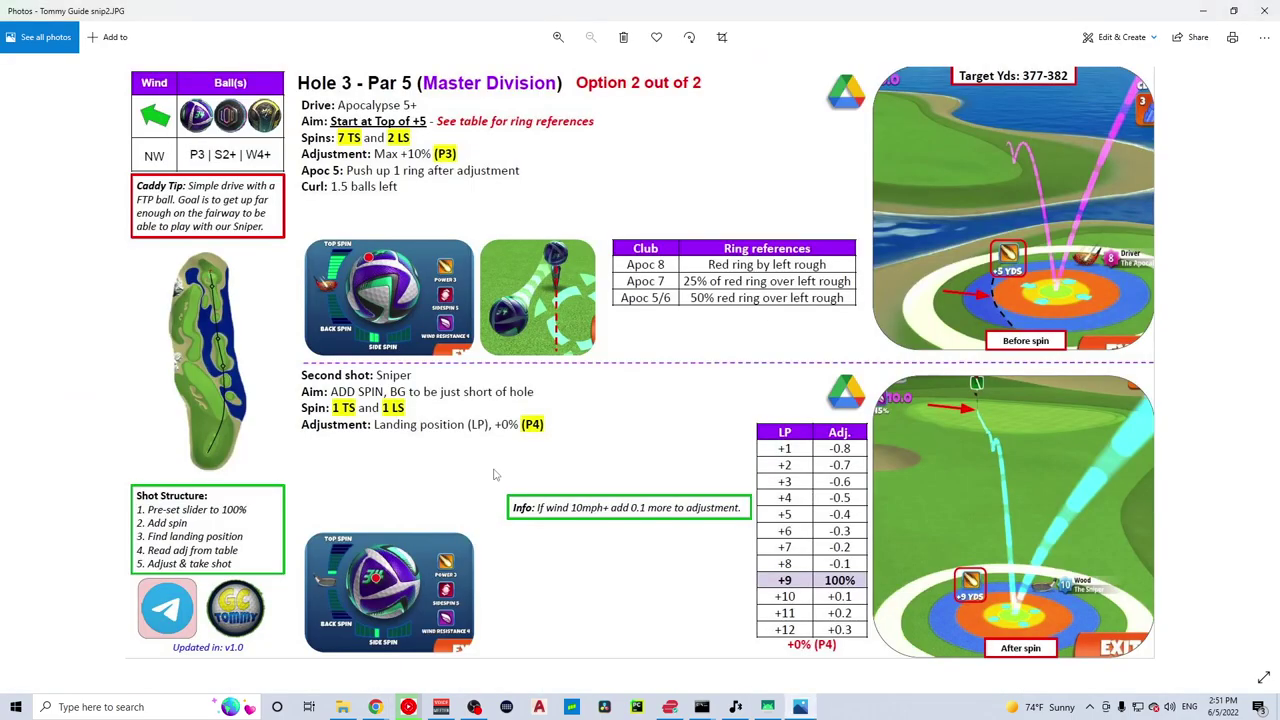
{"action": "key", "text": "Right"}
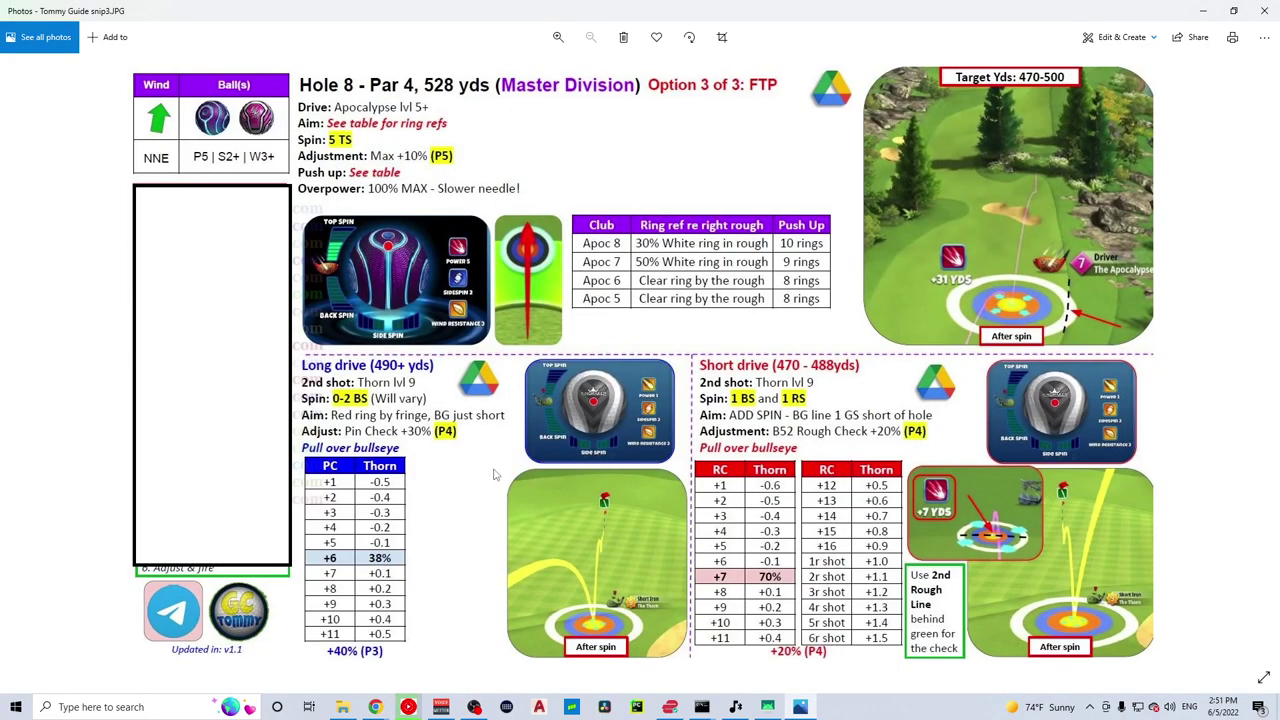